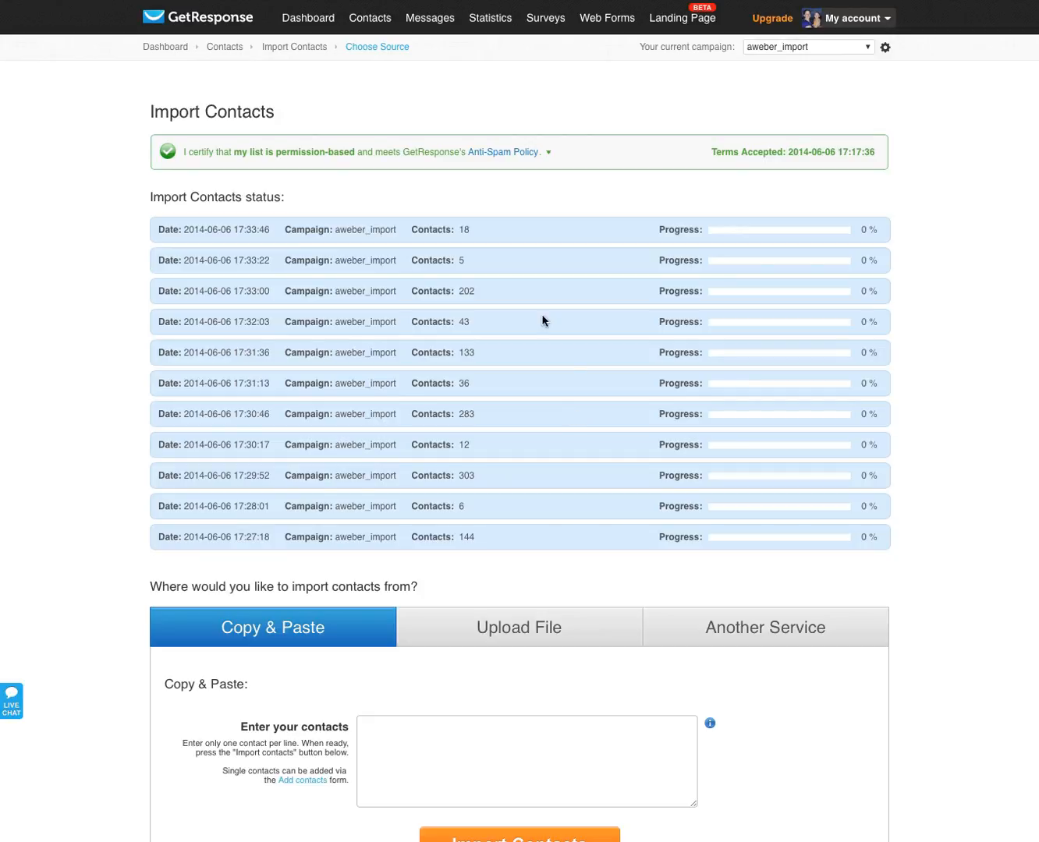
Step: Open the contact import page and choose file upload as the import source
click(427, 28)
mouse_move(374, 21)
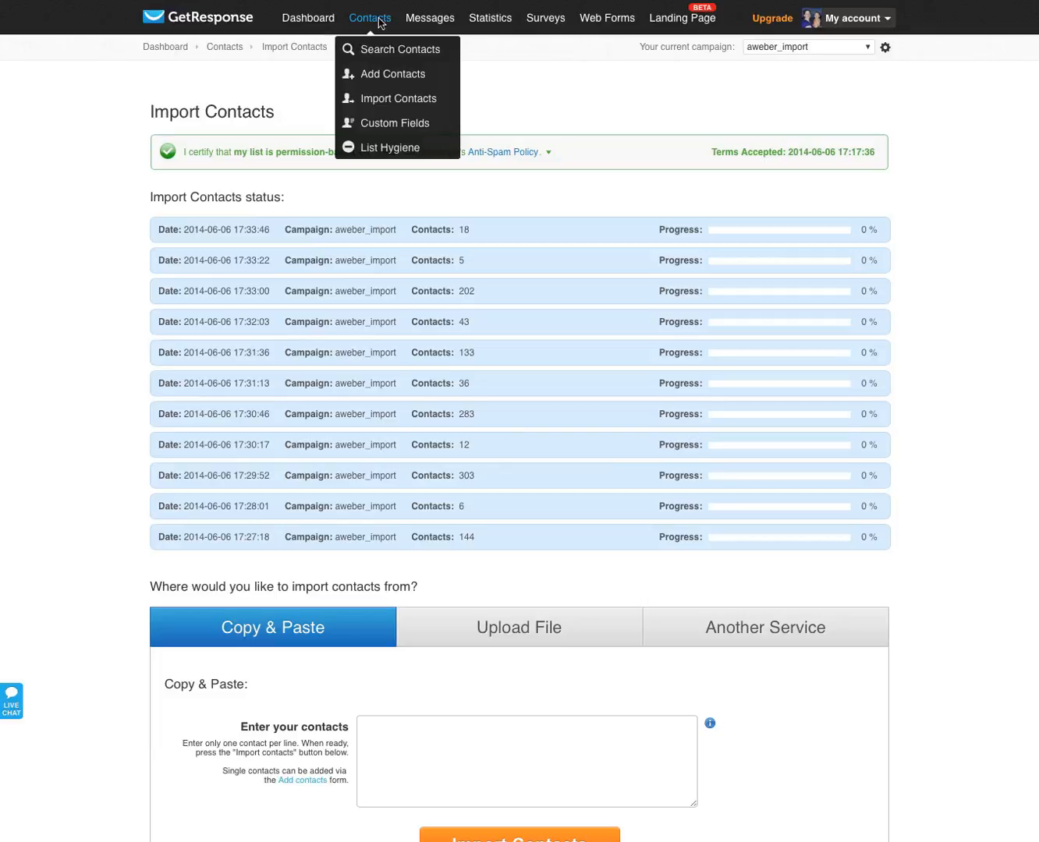
click(389, 100)
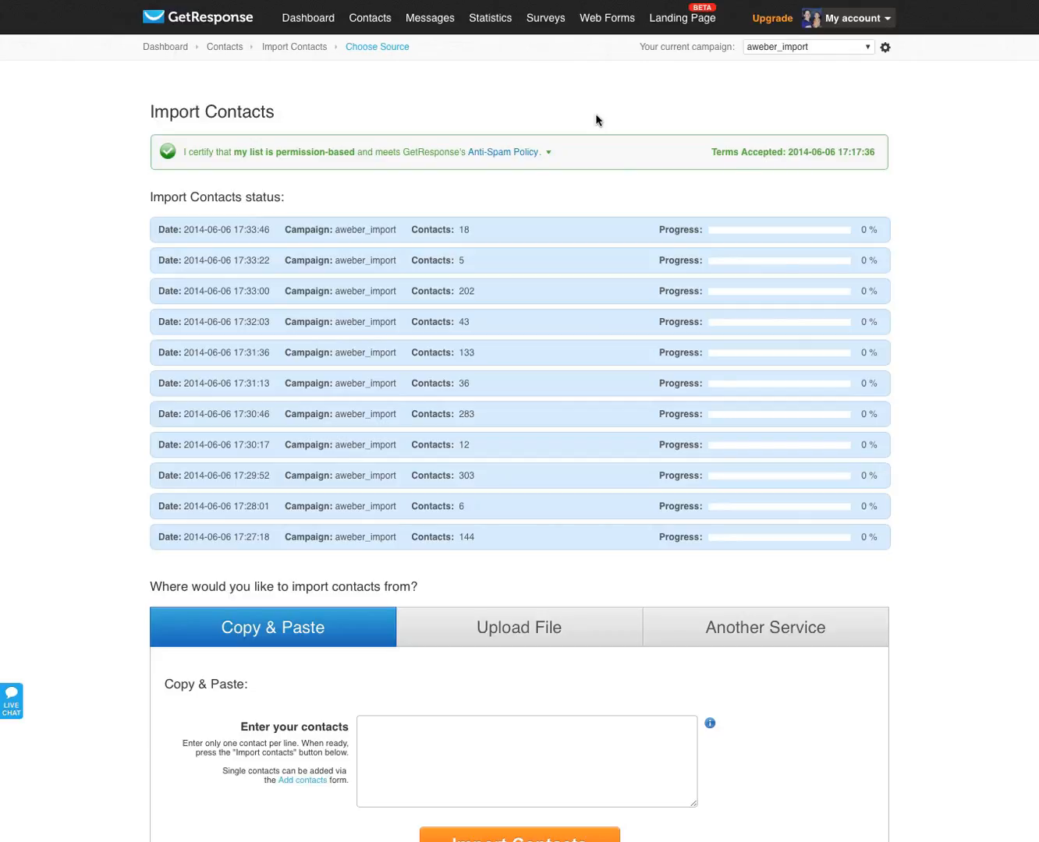
click(524, 640)
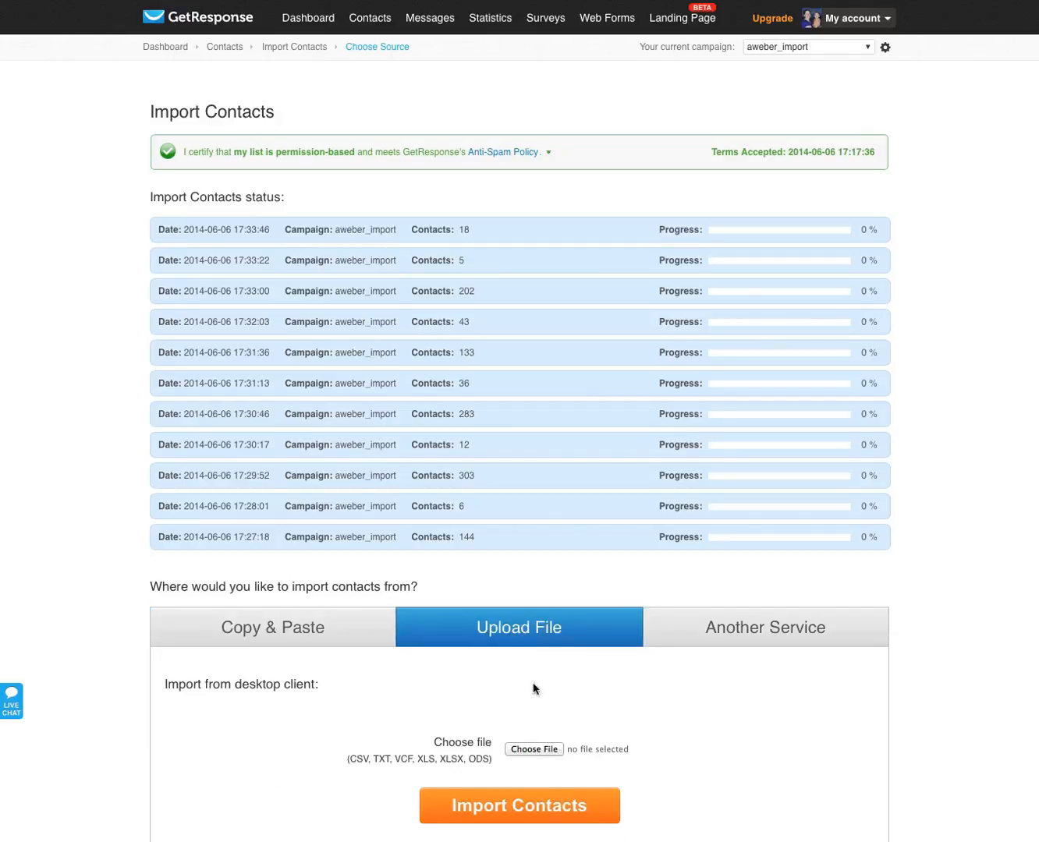
Step: Check the accepted file formats, then upload active_leads 15.csv from the active leads folder for import
drag(347, 754, 489, 756)
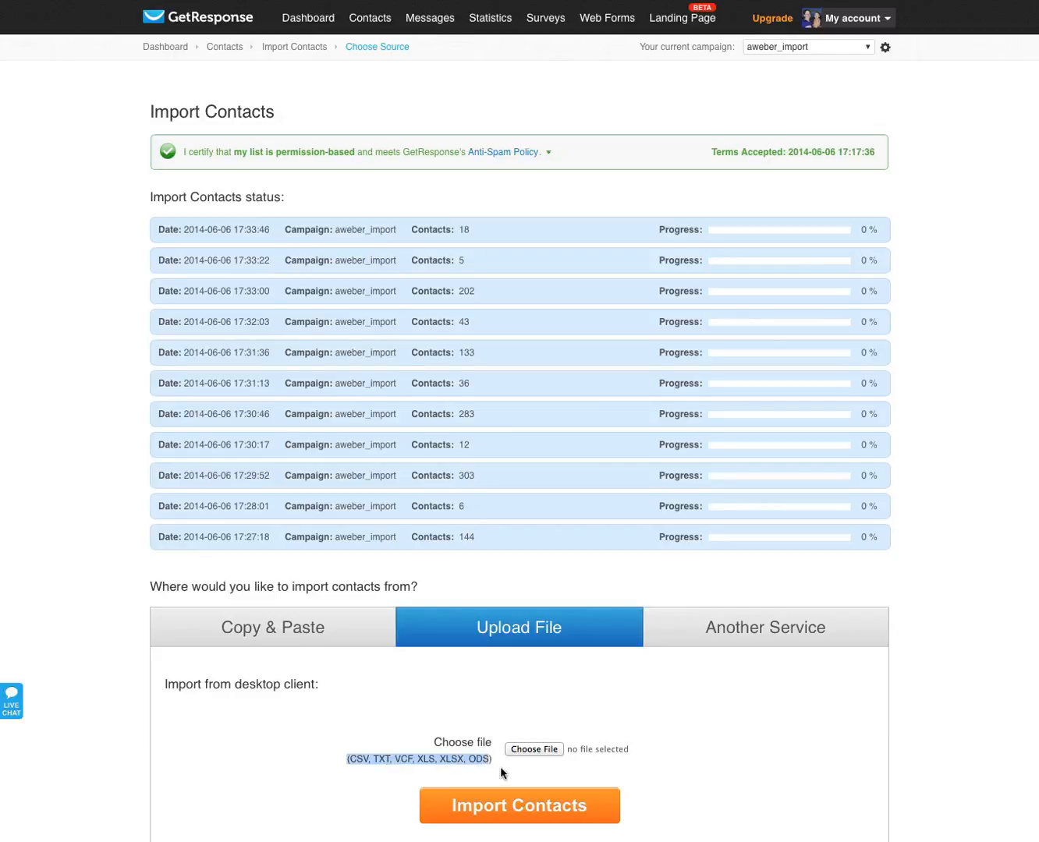
click(405, 760)
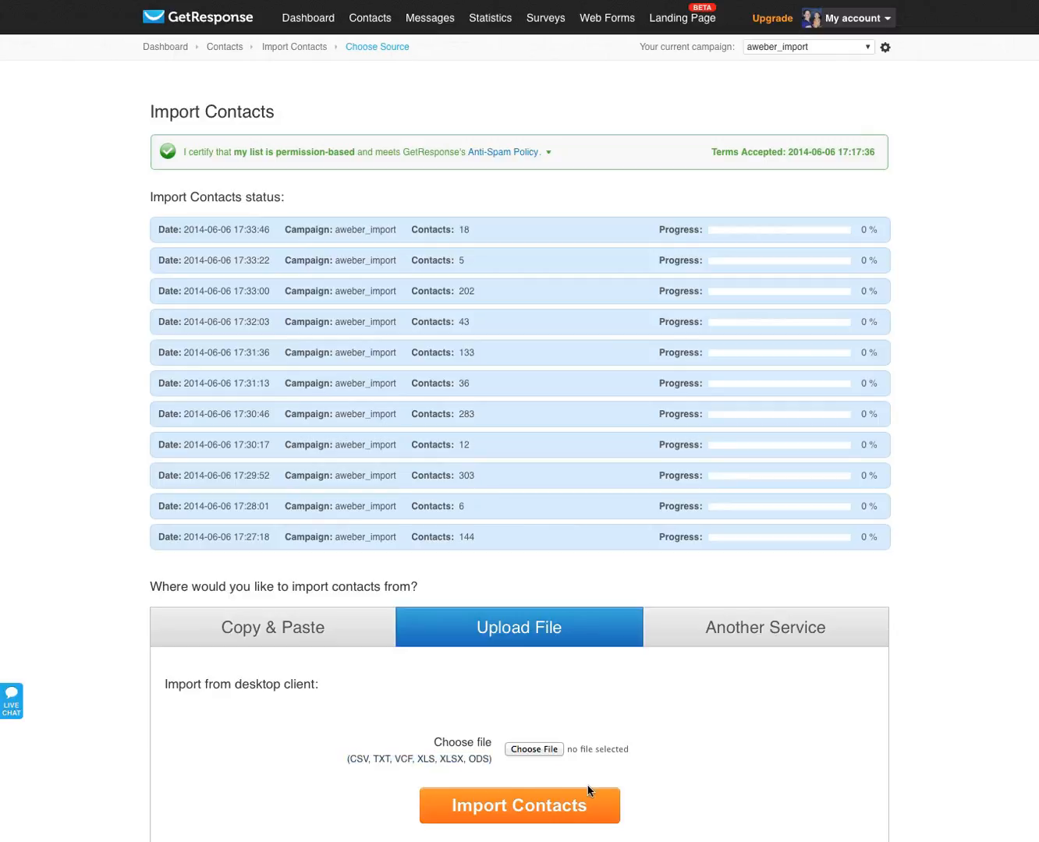
click(536, 749)
click(387, 42)
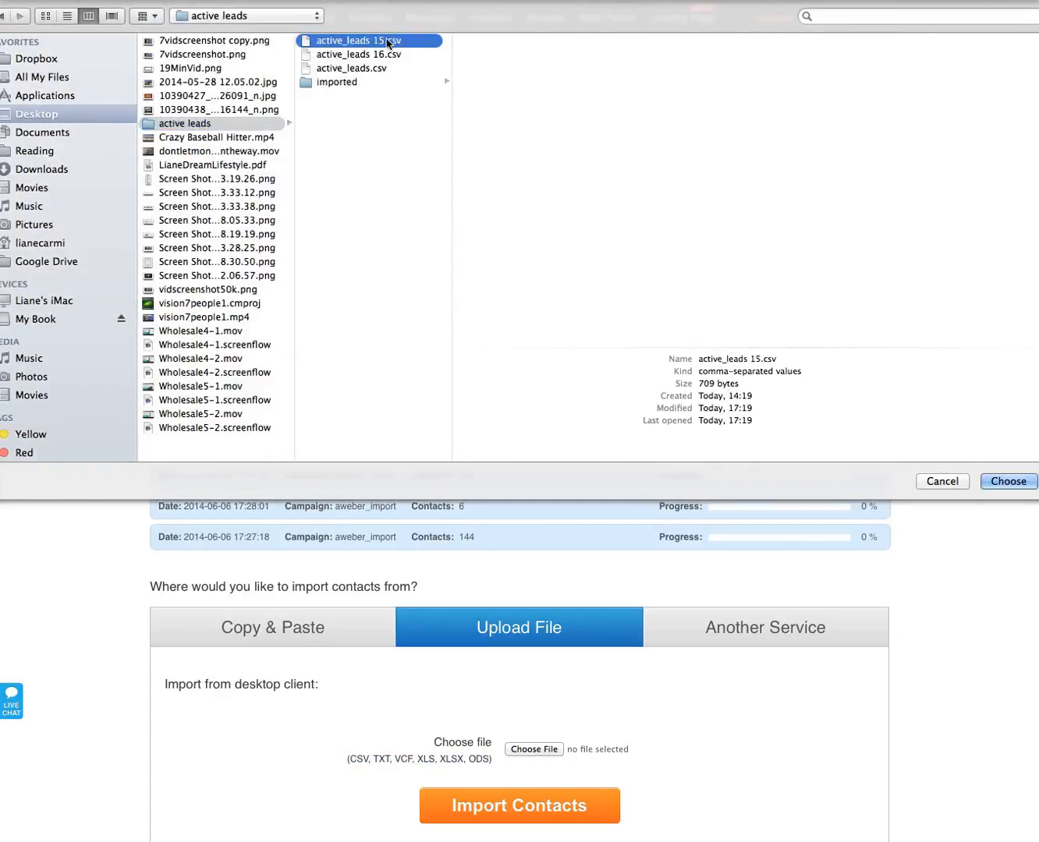
click(1009, 481)
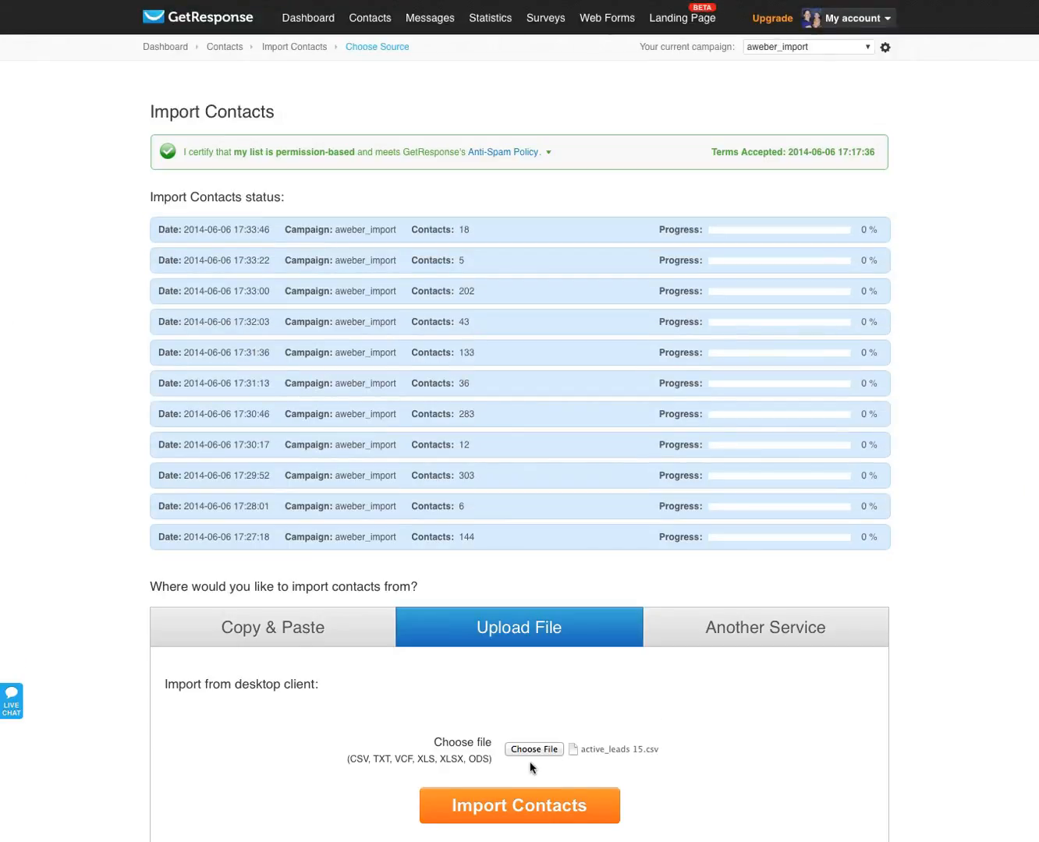
click(529, 805)
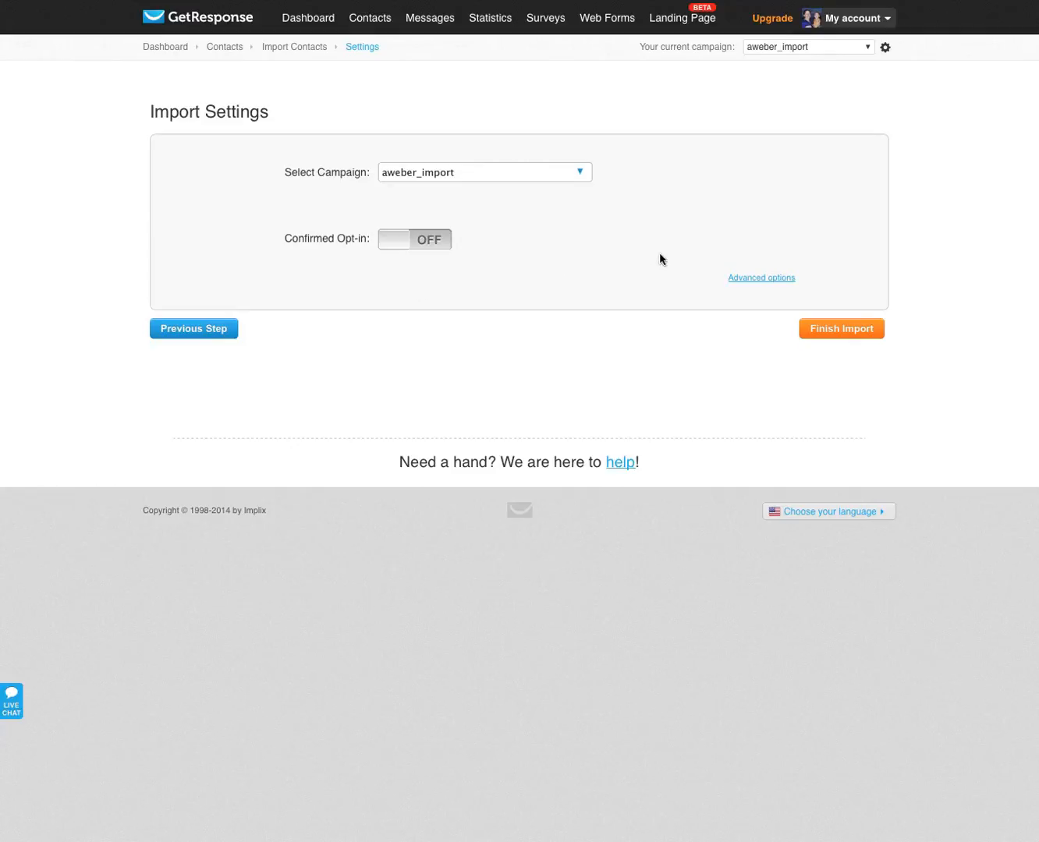
Step: Set the import of active_leads 15.csv to Add new only and finish importing into the aweber_import campaign
click(768, 283)
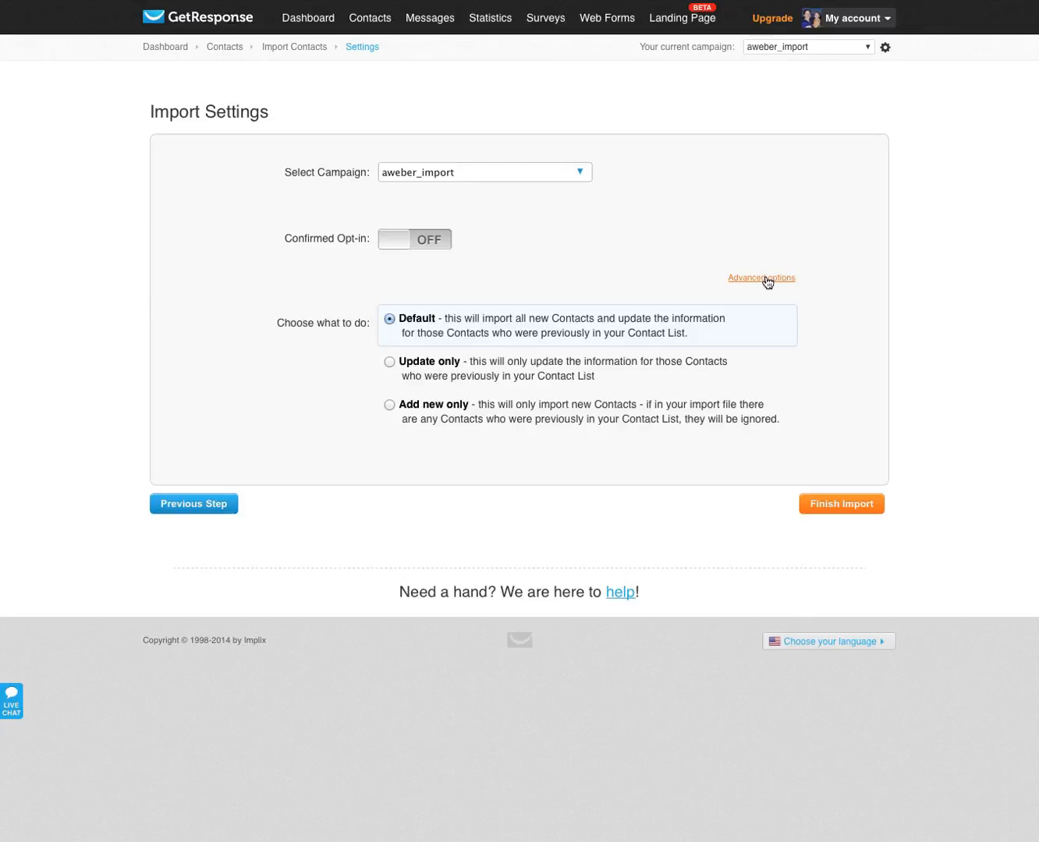
click(434, 412)
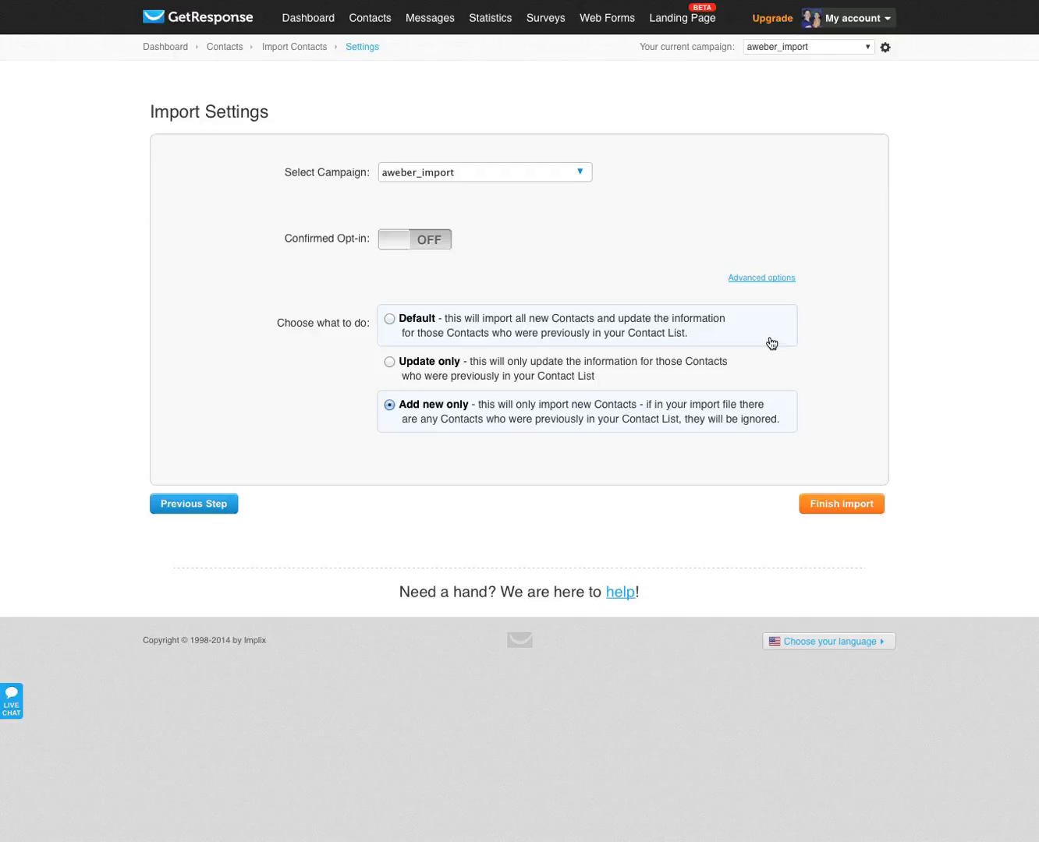
click(853, 498)
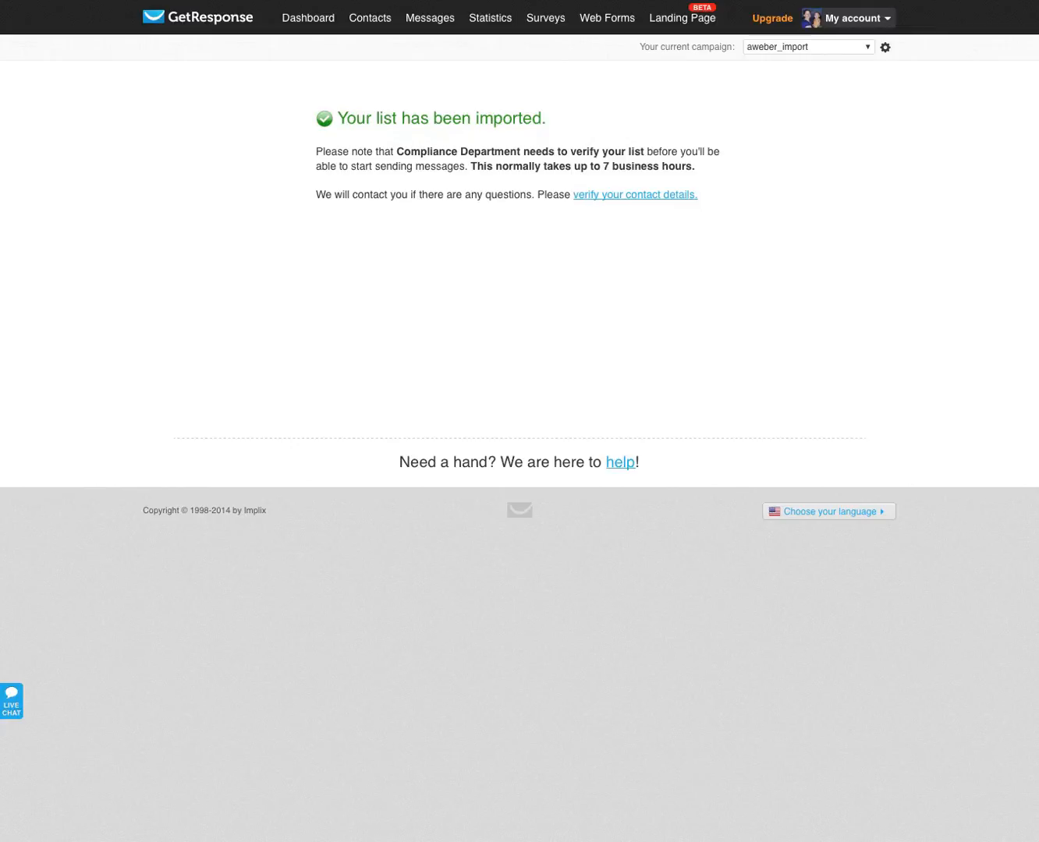
Step: Bring up the Finder window and examine the exported list folders, including the broadcasts, followups and leads subfolders of tnpy
drag(1038, 109, 688, 153)
scroll(481, 310, up, 3)
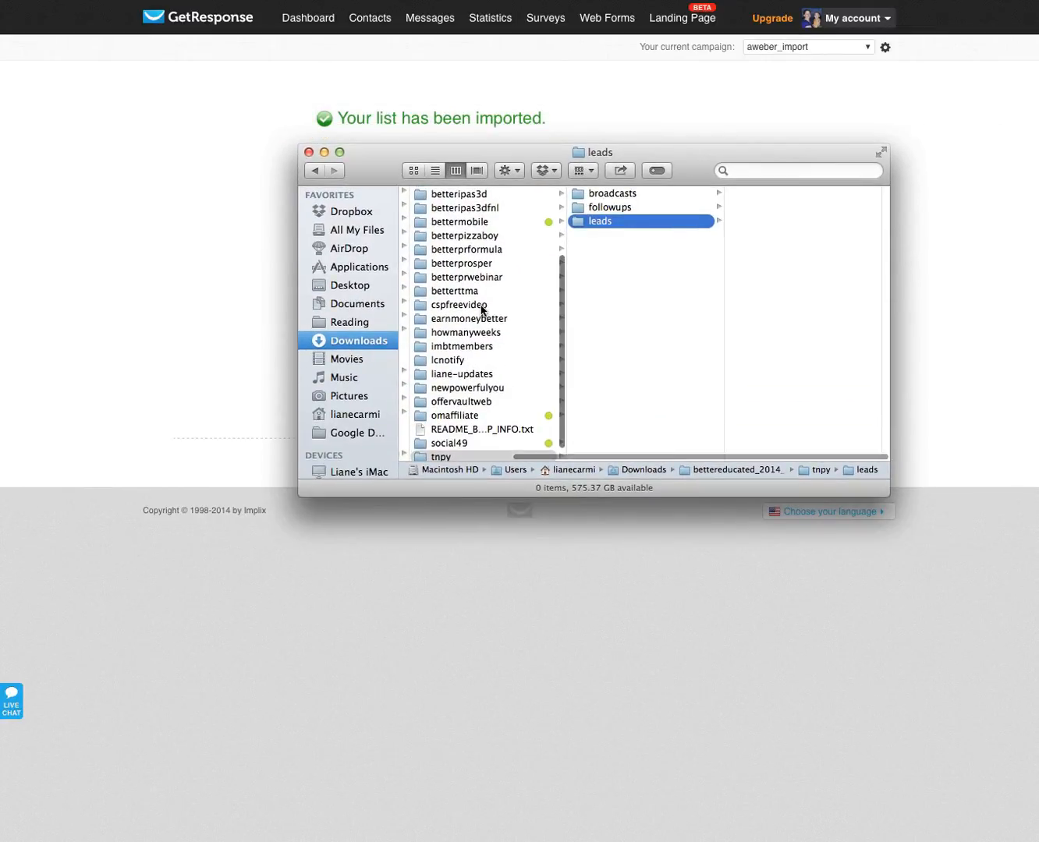
scroll(481, 304, up, 3)
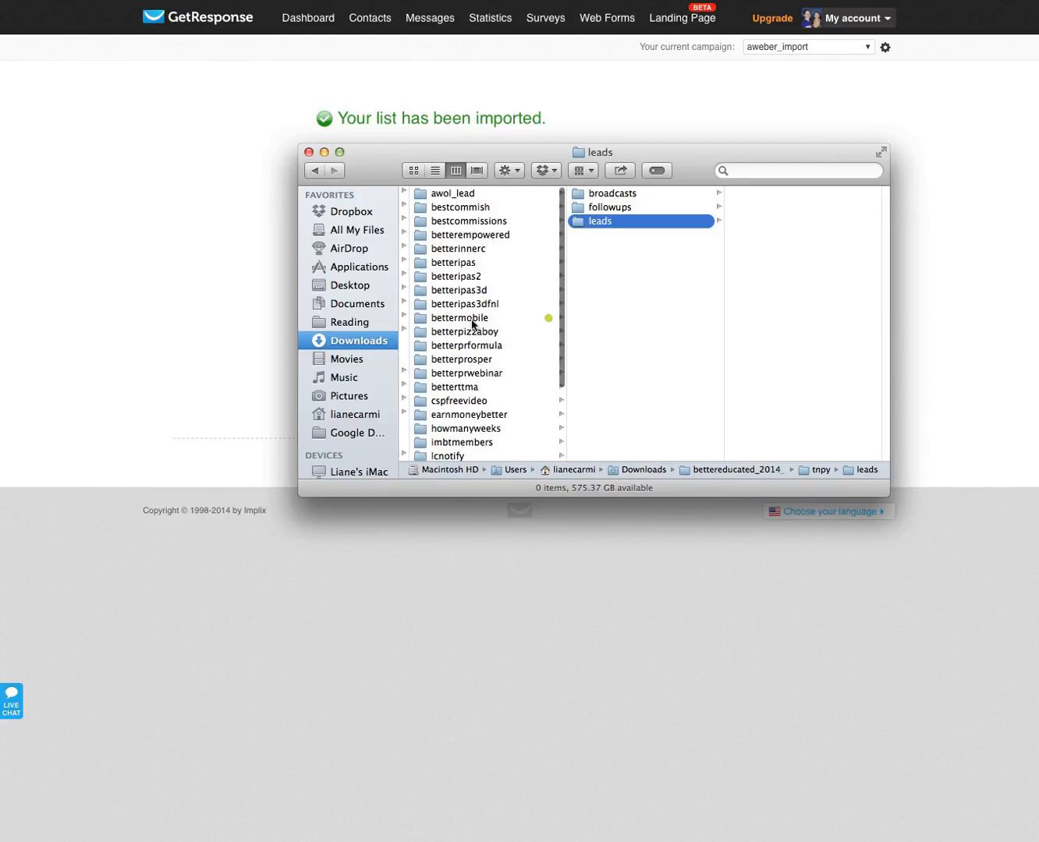
scroll(475, 312, down, 5)
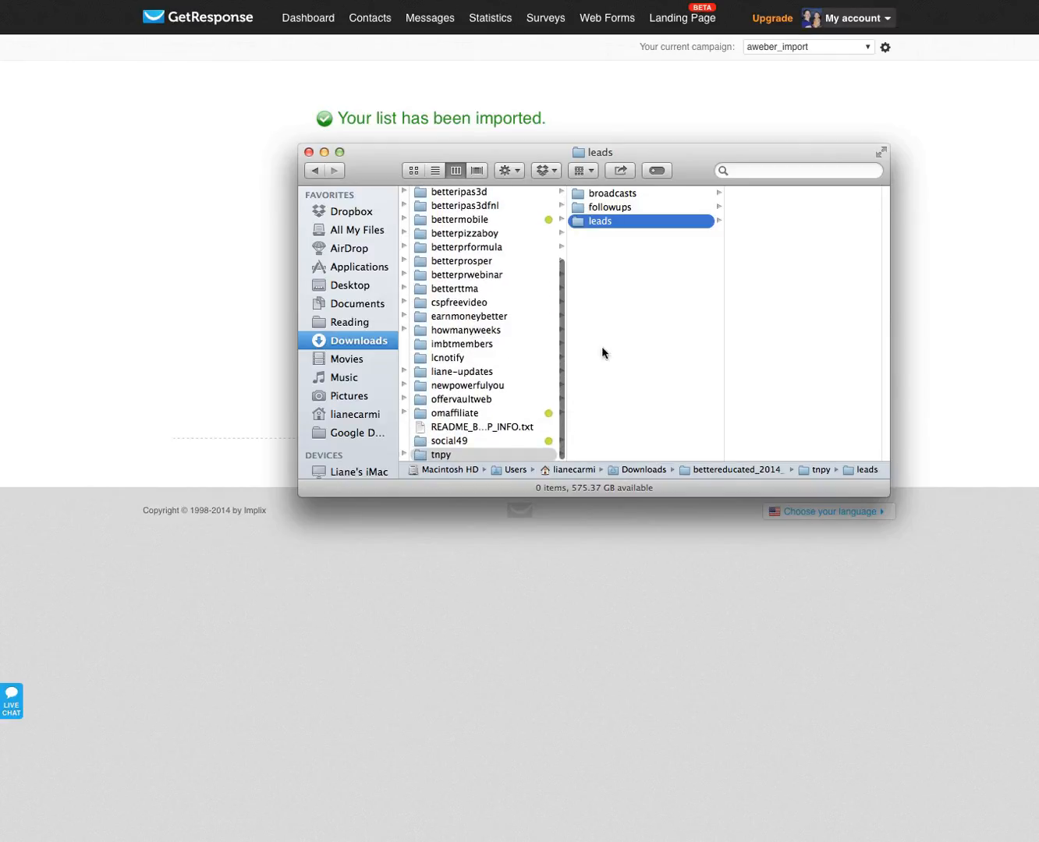
click(616, 193)
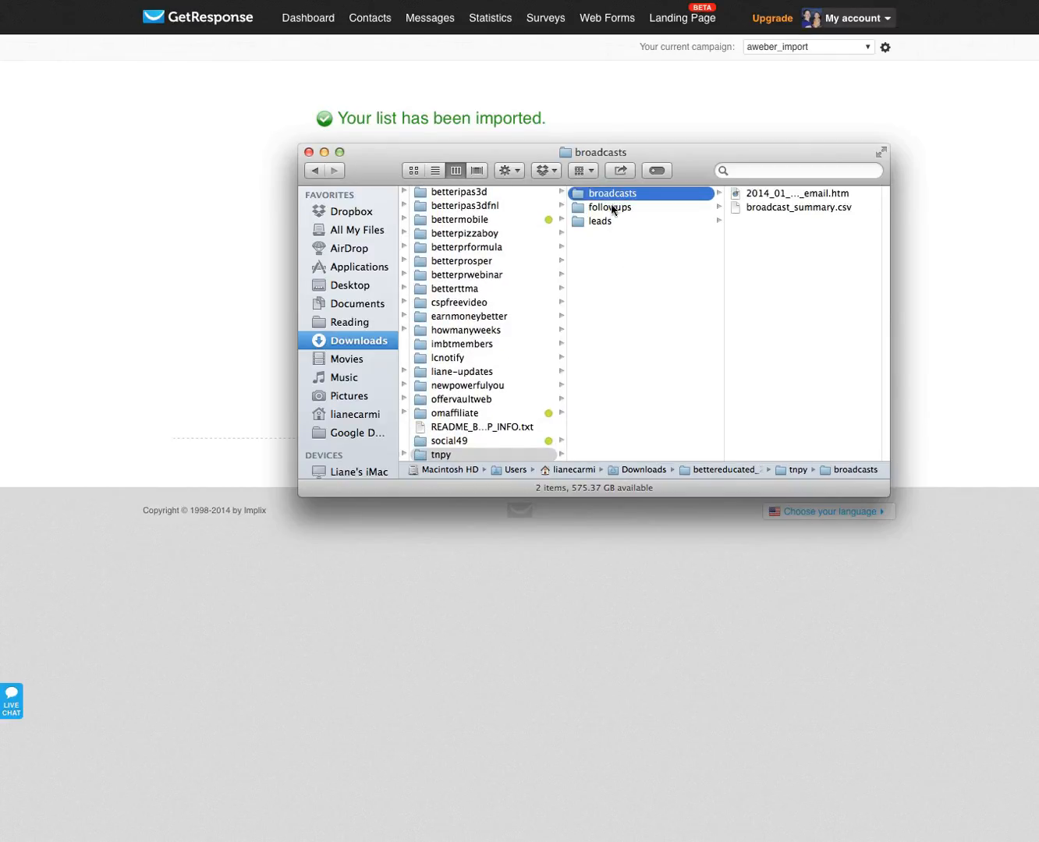
click(608, 209)
click(606, 222)
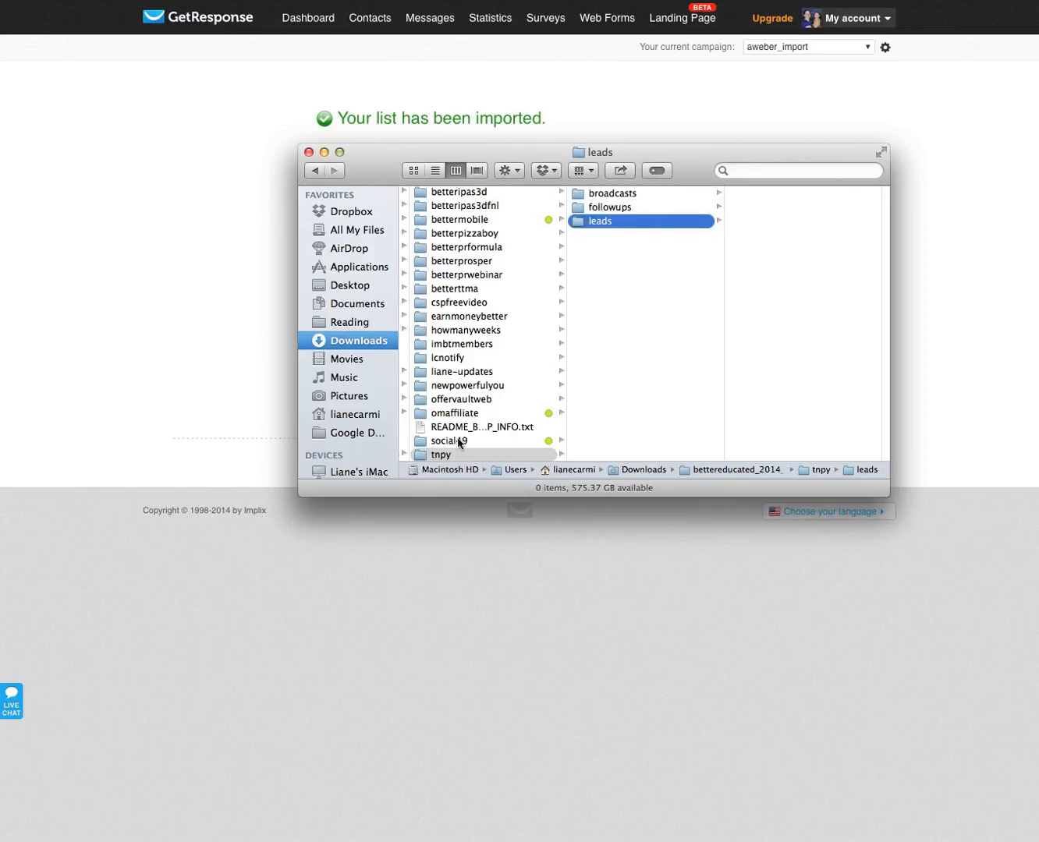
Step: Examine the broadcasts, followups and active and inactive leads files in the offervaultweb folder, then close the Finder window
click(460, 399)
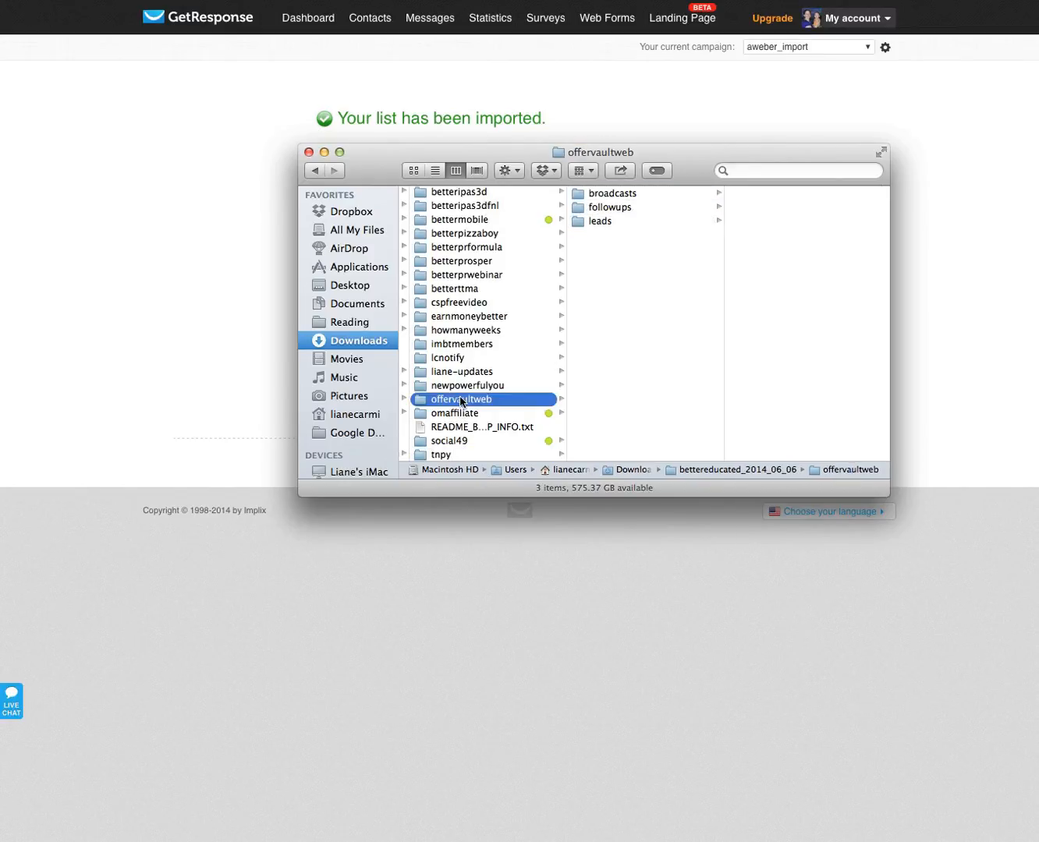
click(622, 195)
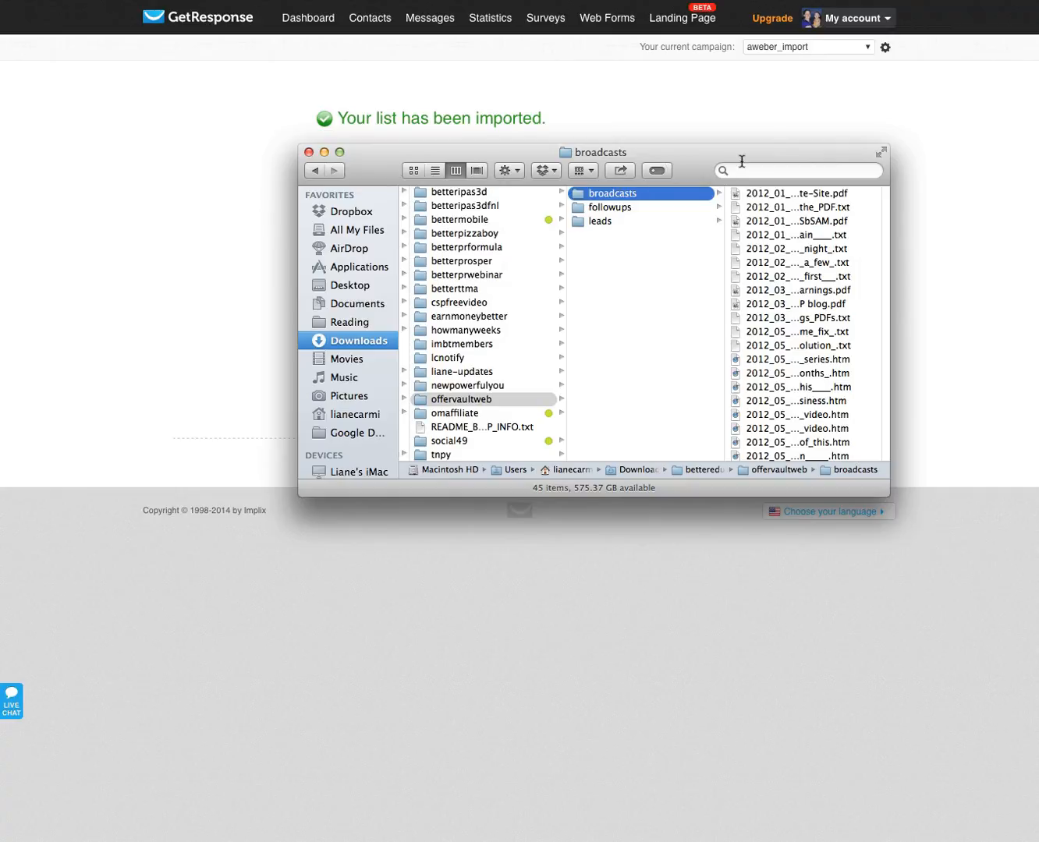
click(614, 211)
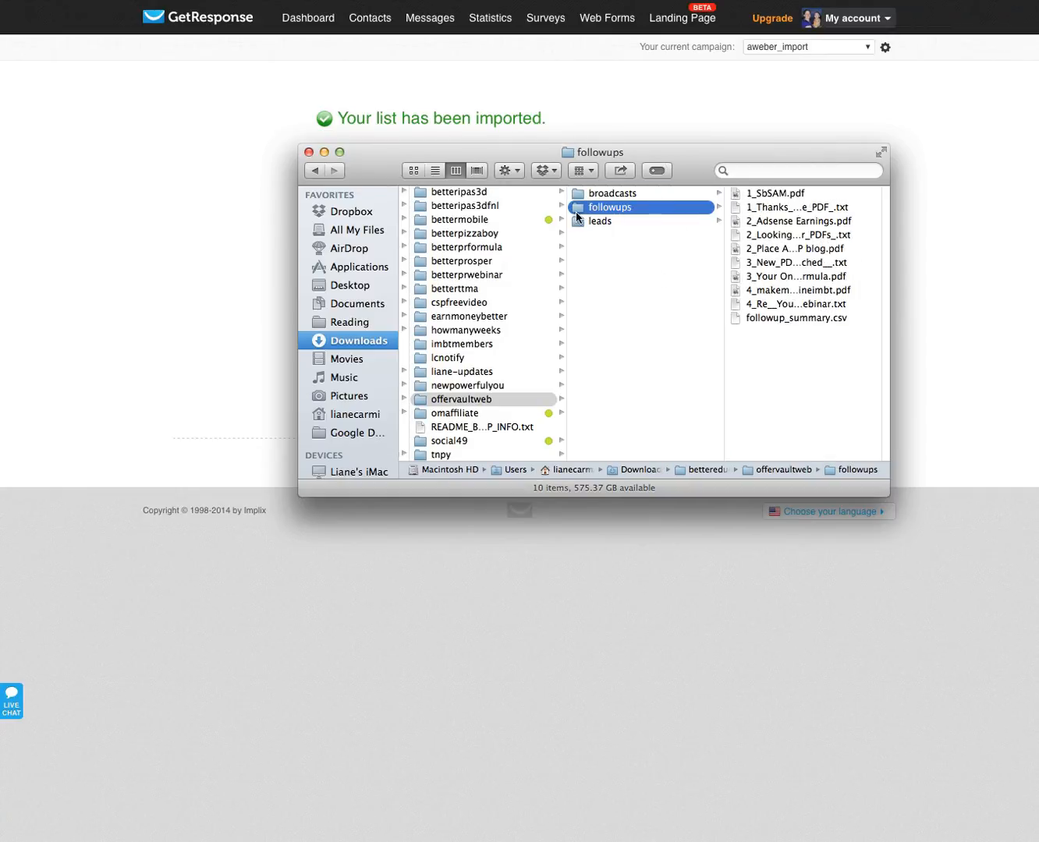
click(609, 224)
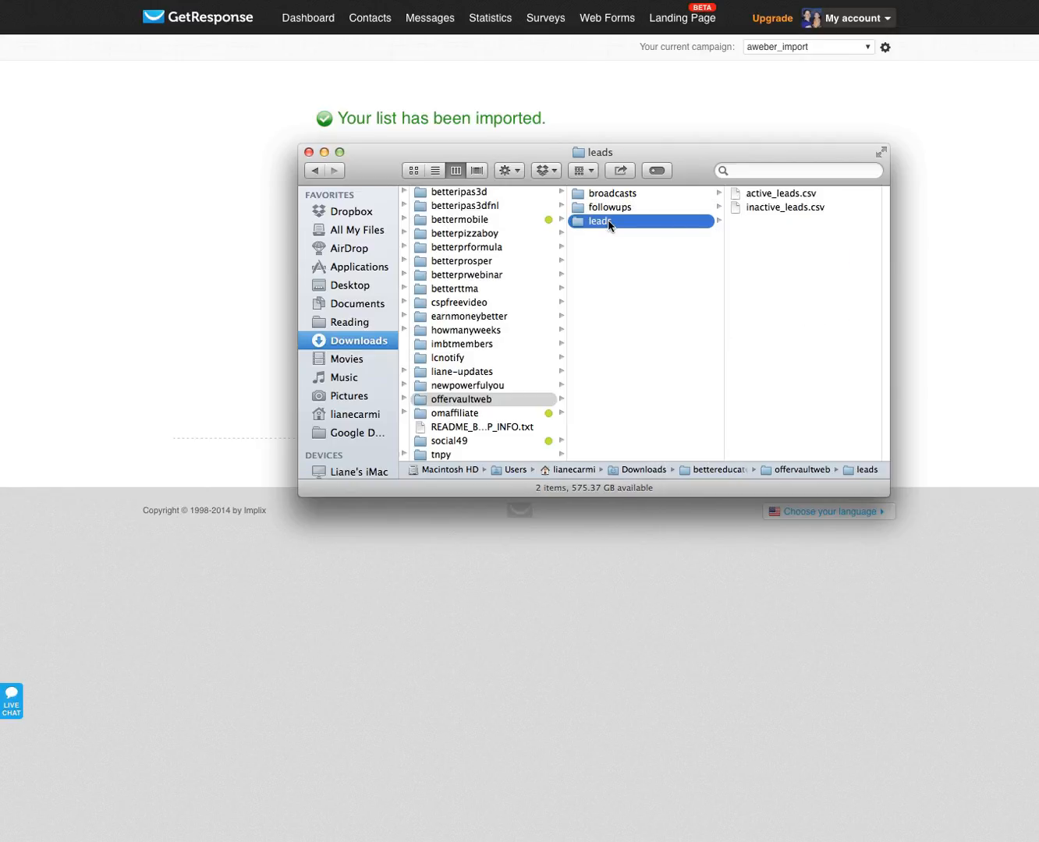
click(786, 207)
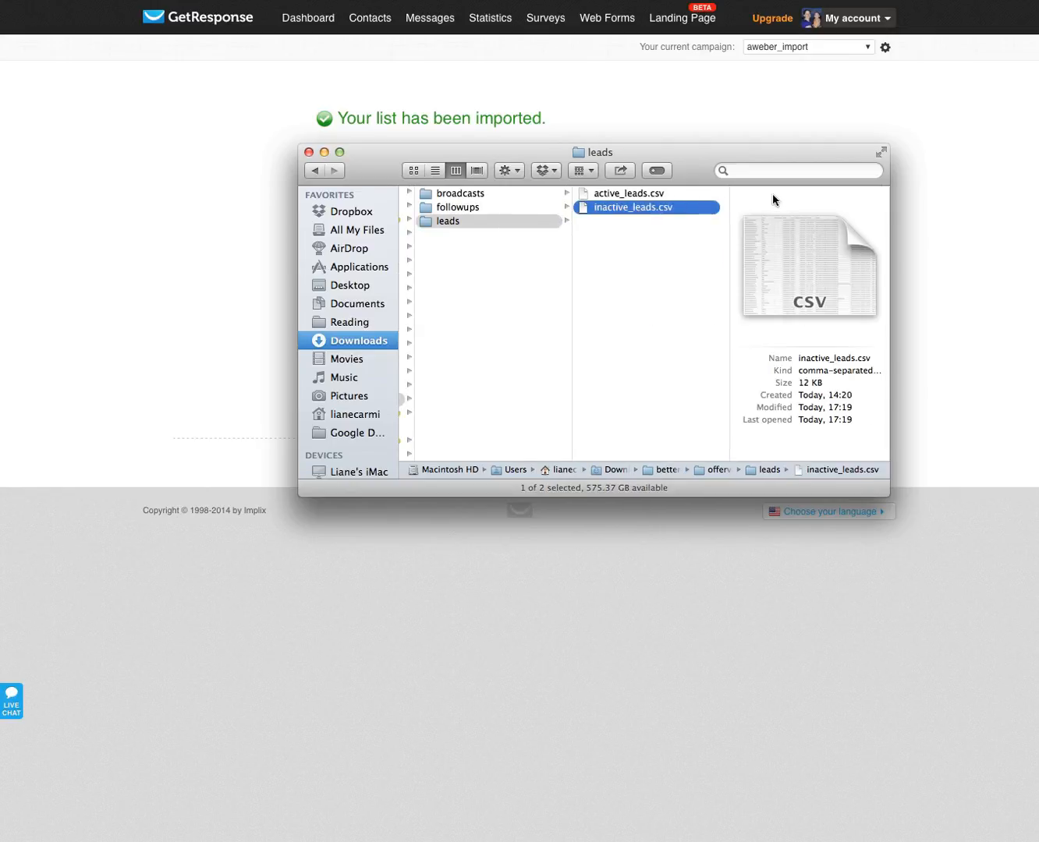
click(652, 195)
click(631, 210)
click(608, 201)
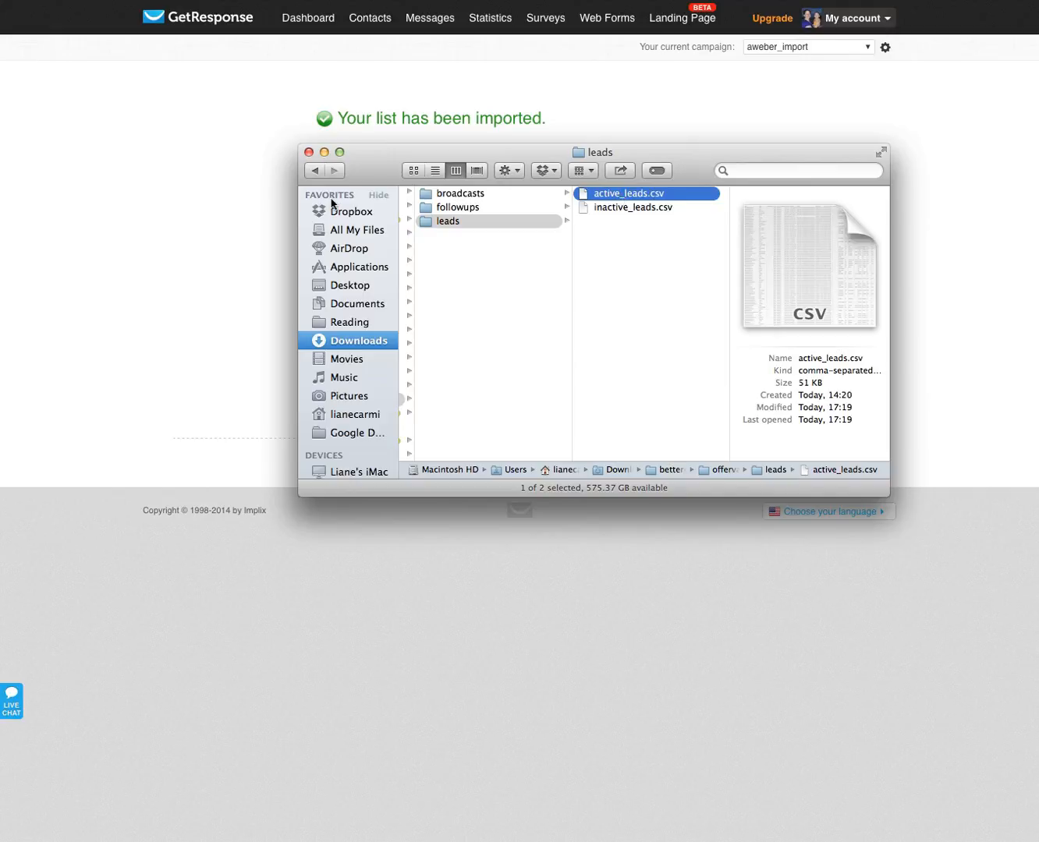
click(308, 151)
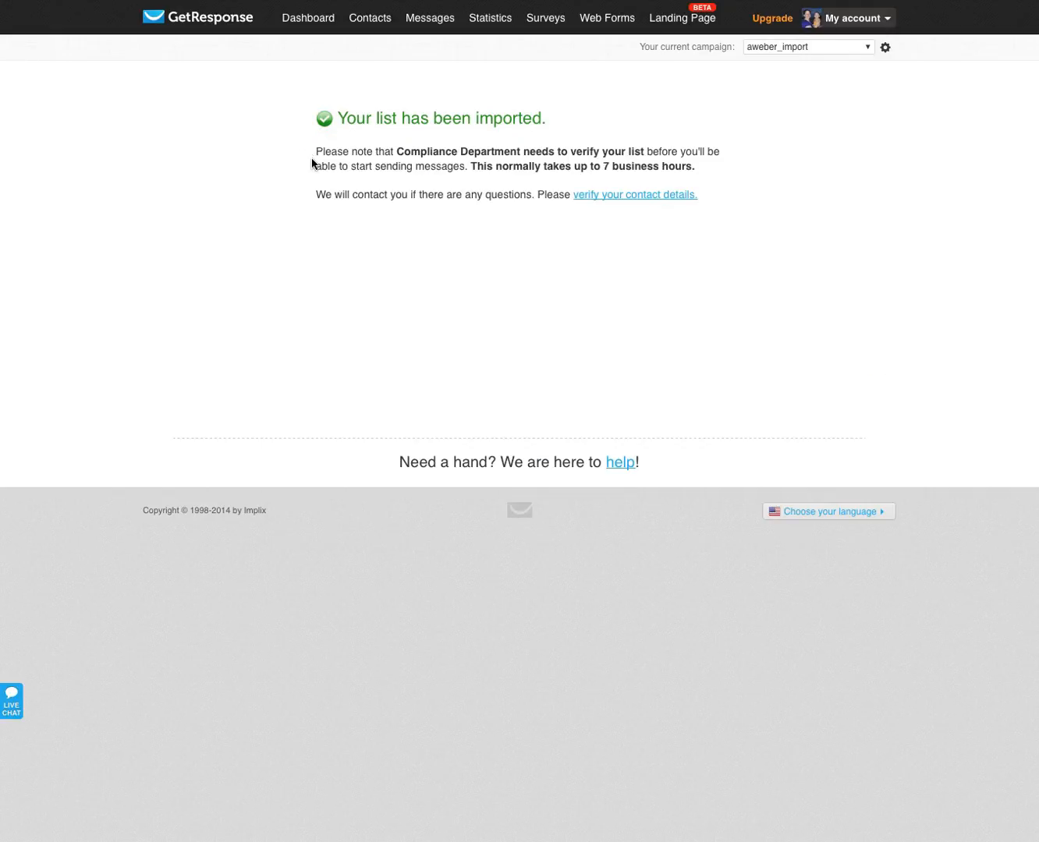
Step: Start another contact import by file upload and submit active_leads 16.csv from the active leads folder
mouse_move(371, 19)
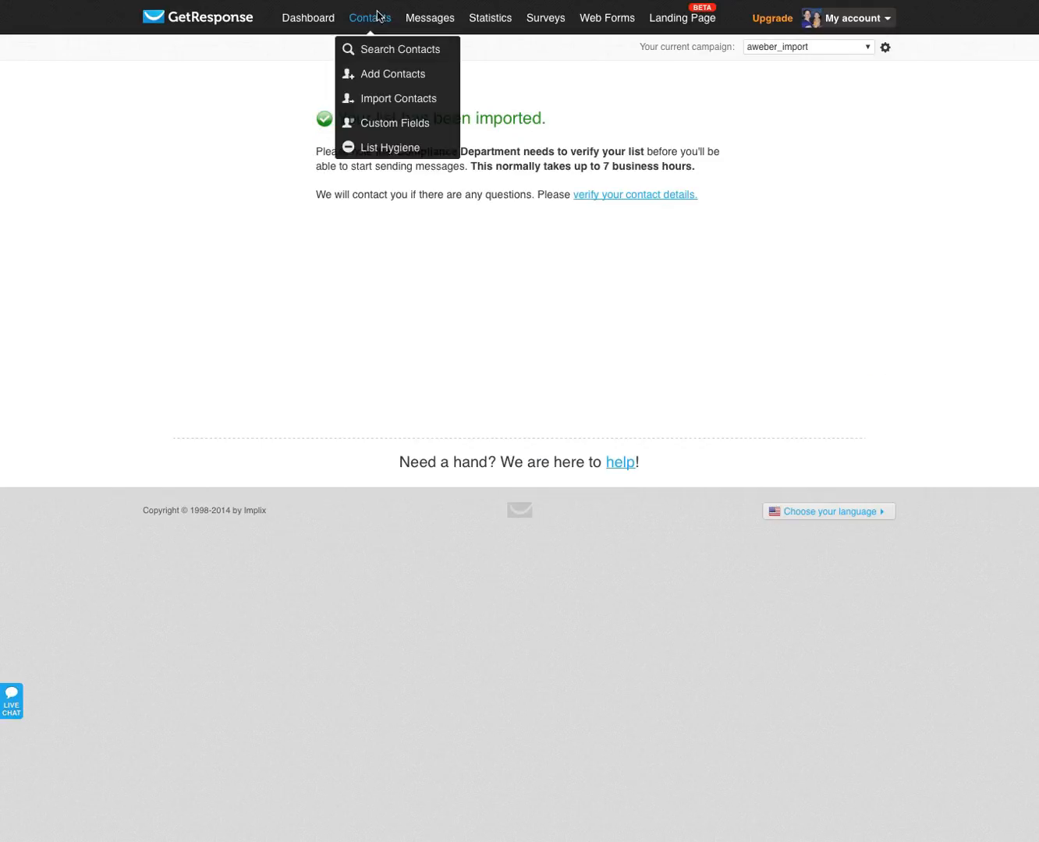
click(382, 100)
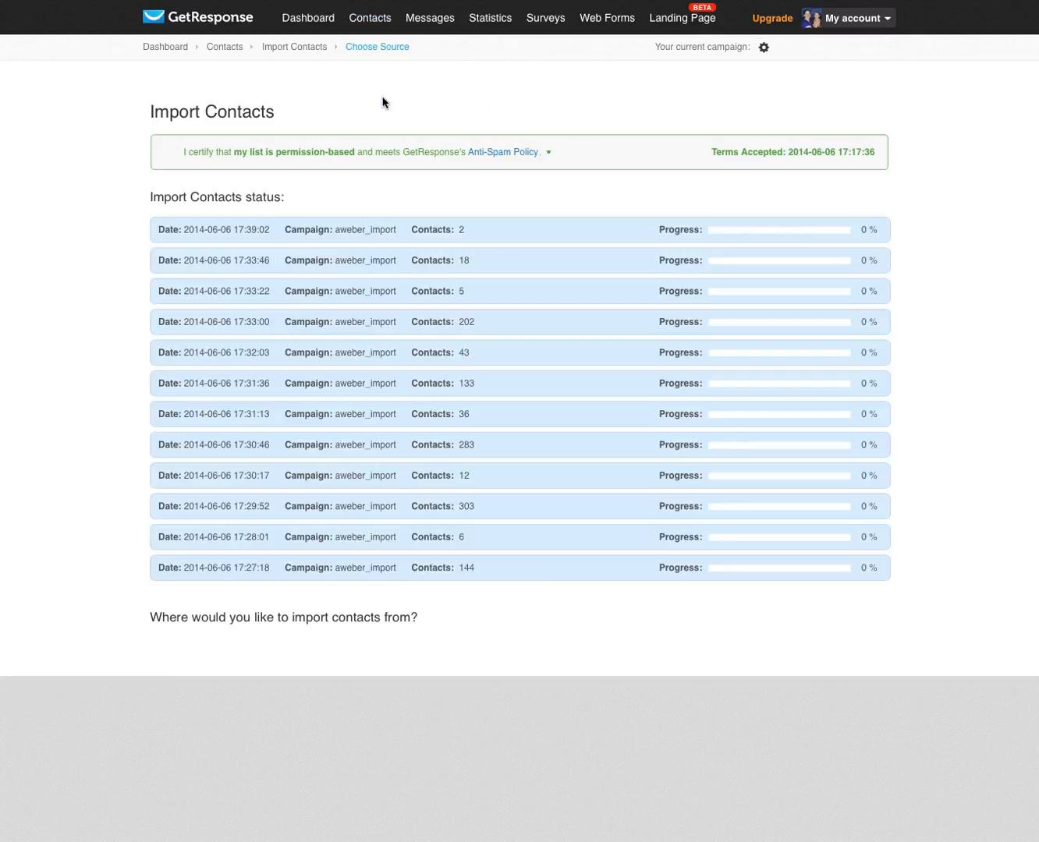
click(511, 656)
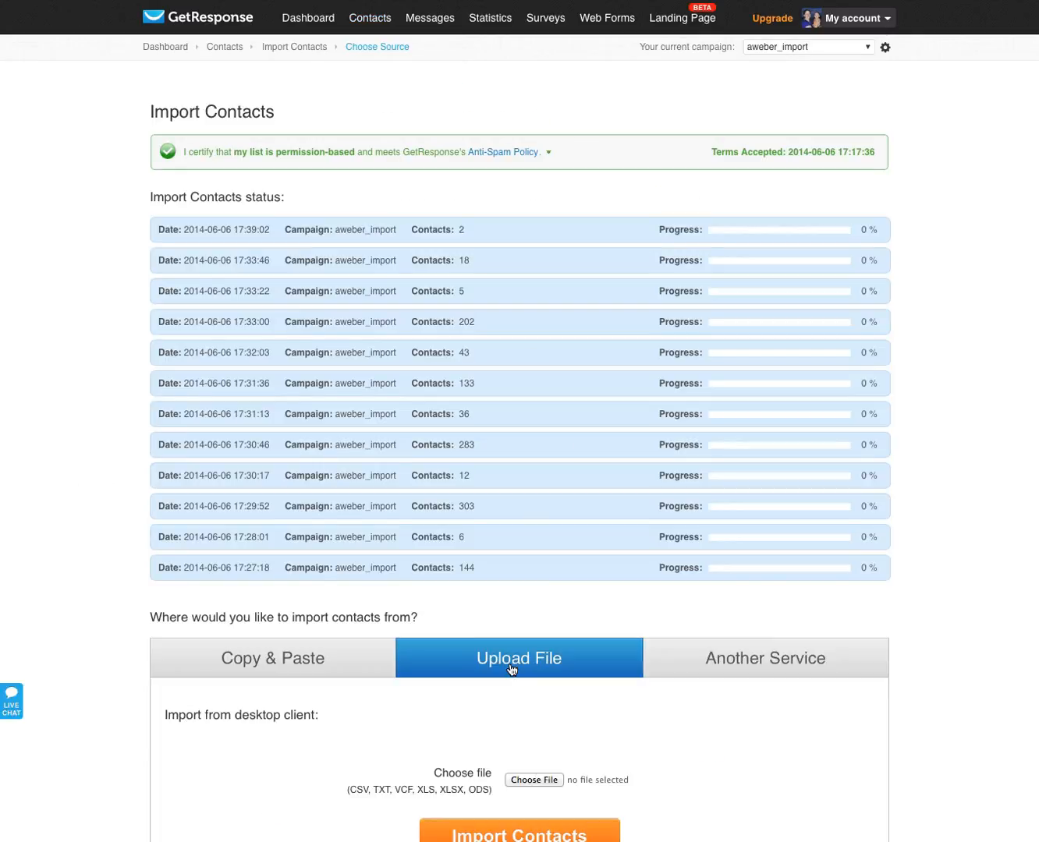
click(534, 780)
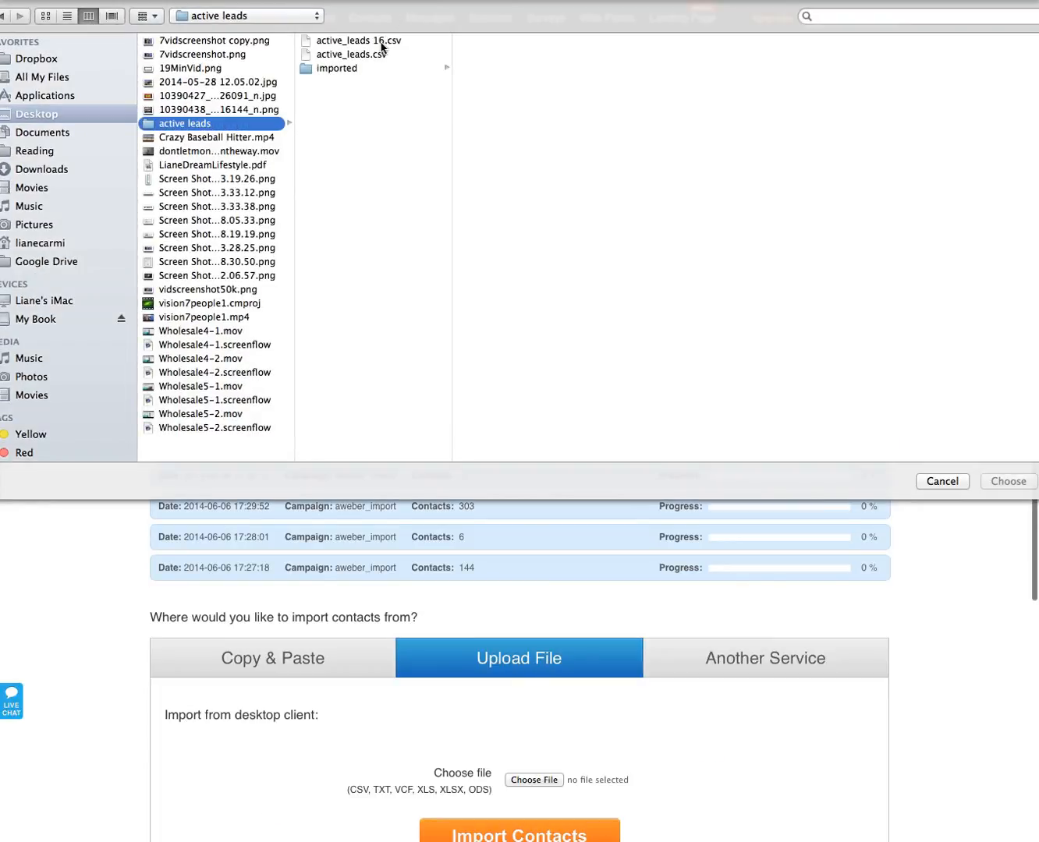
click(380, 41)
click(1009, 481)
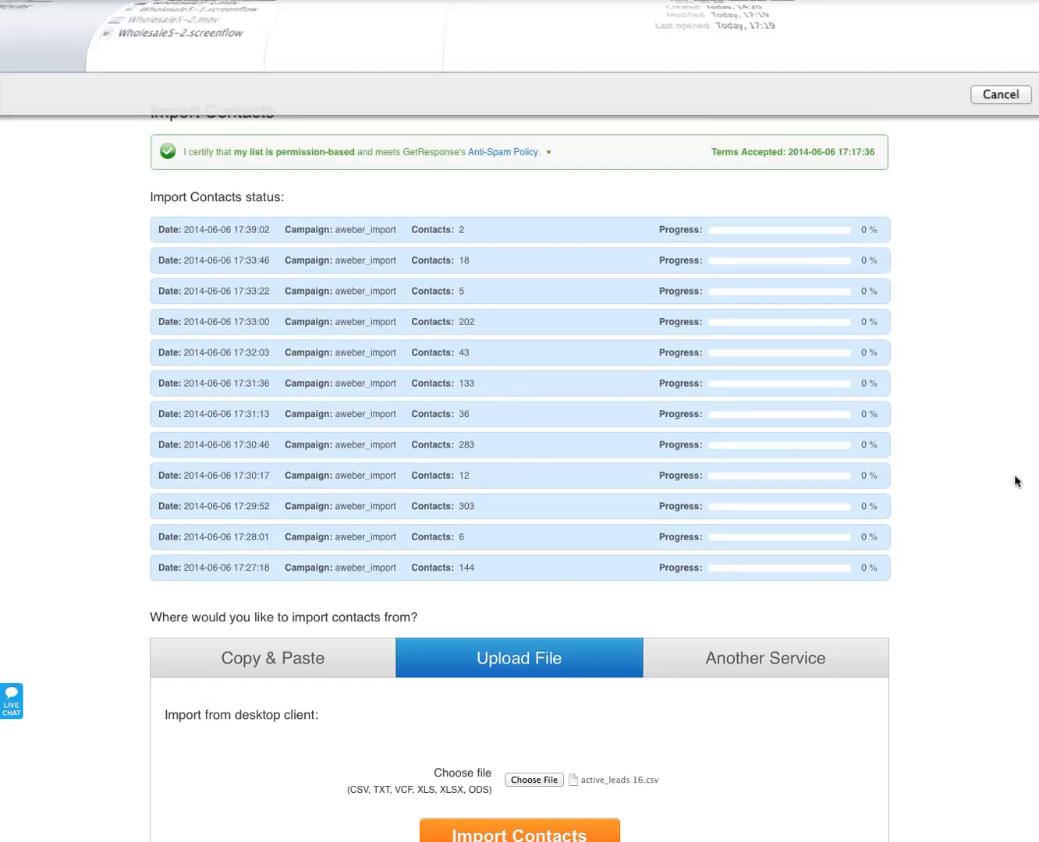
scroll(686, 776, down, 5)
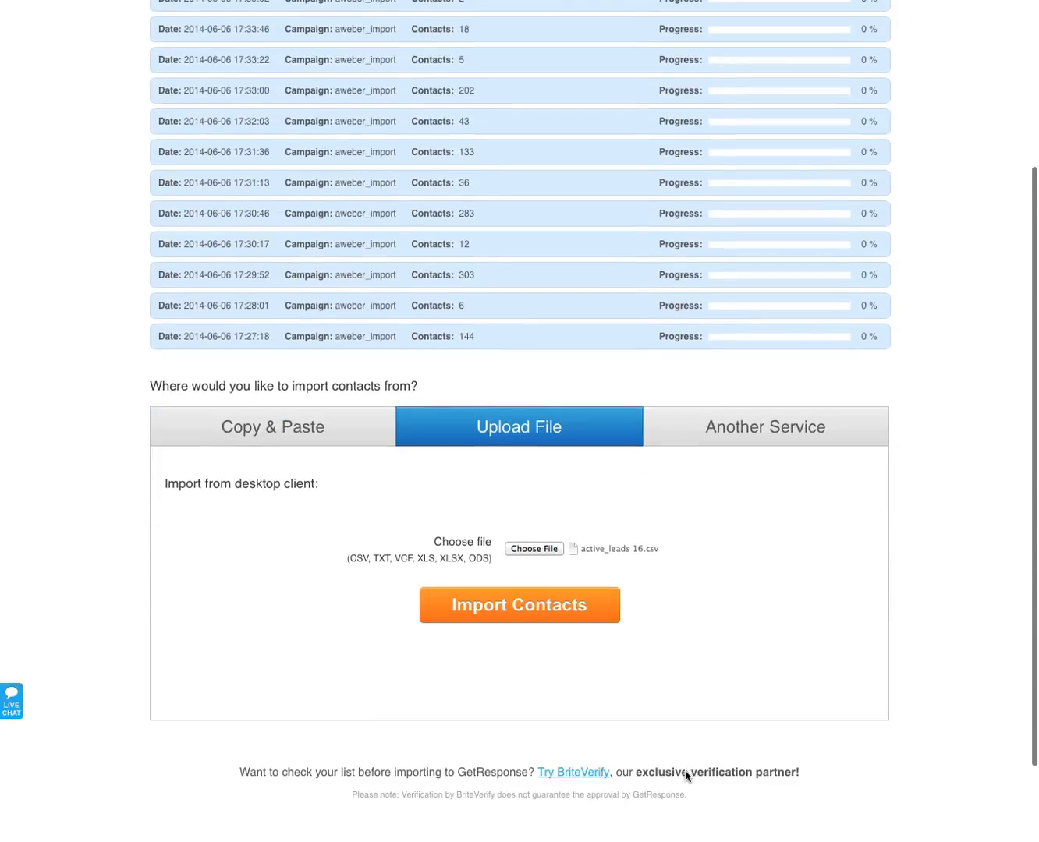
click(562, 604)
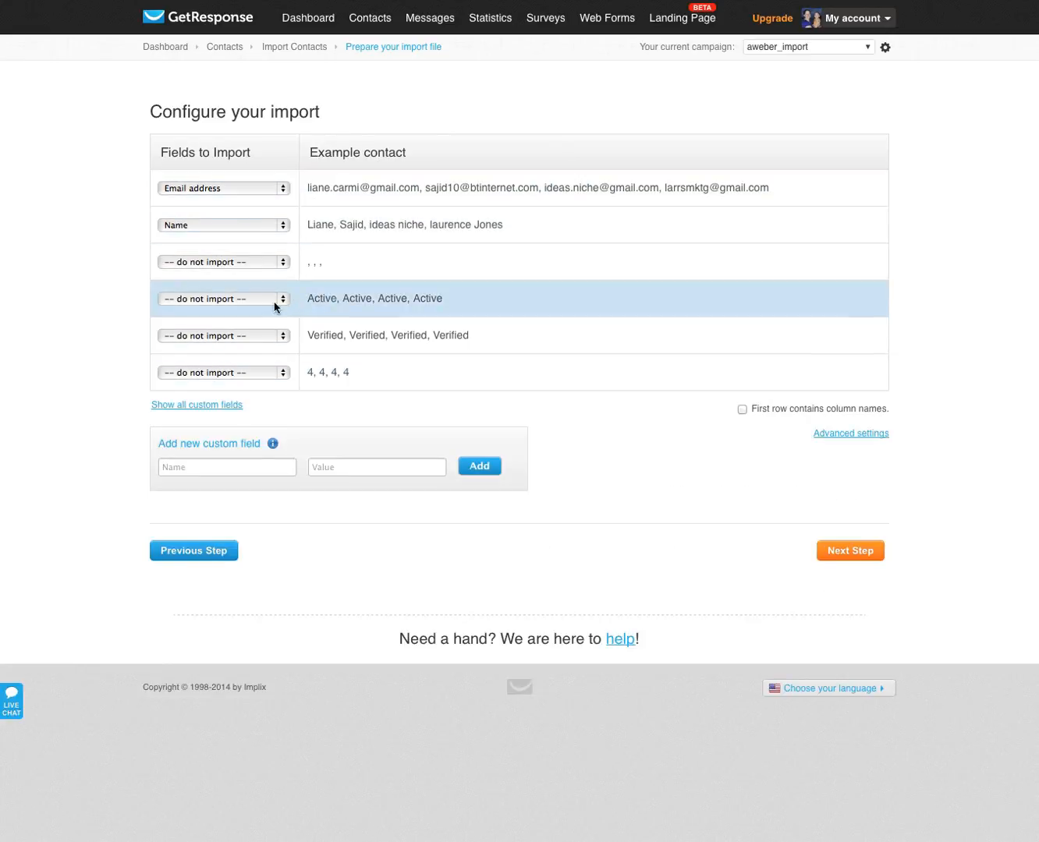
Step: Accept the email address and name field mapping, then finish the active_leads 16.csv import with the Add new only option
click(846, 552)
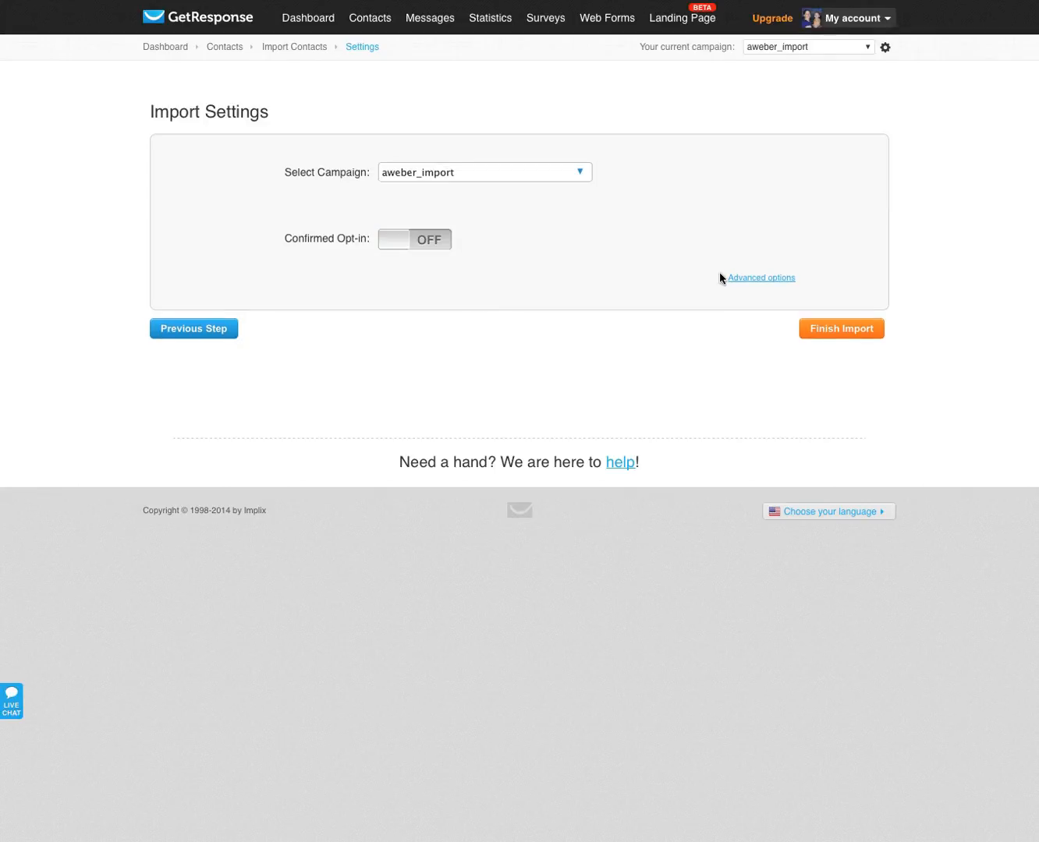
click(747, 279)
click(441, 418)
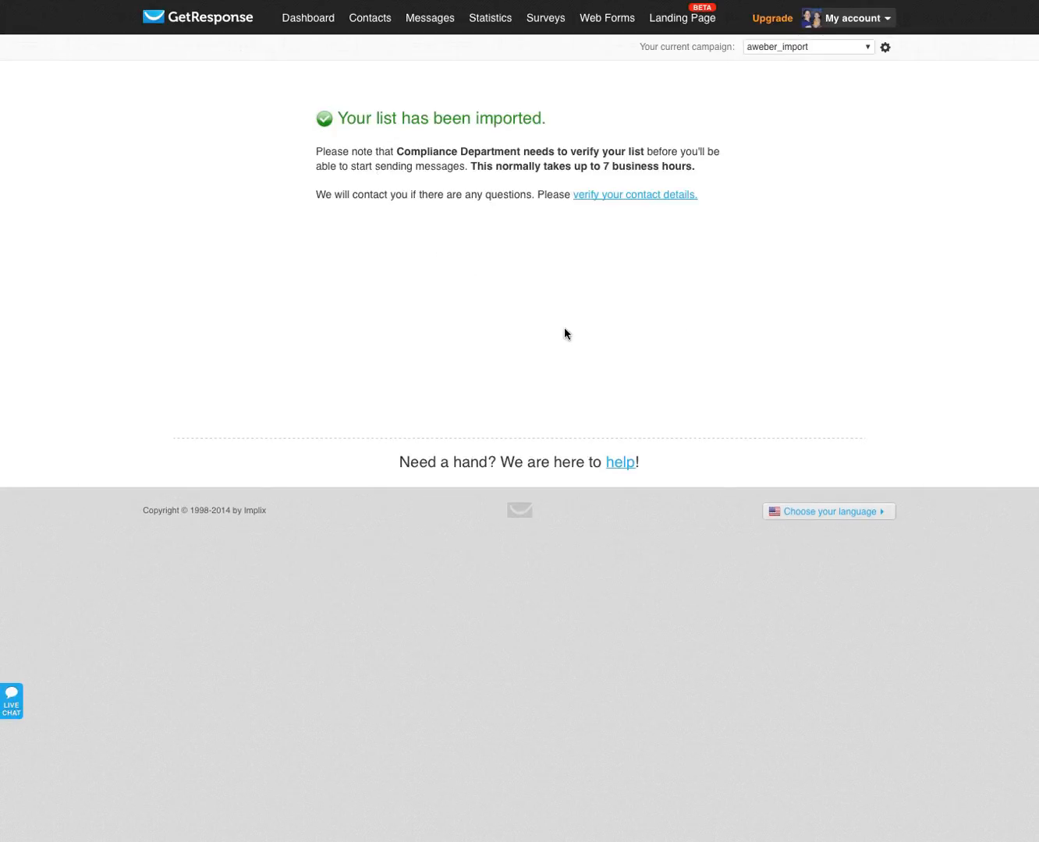
Step: Start another contact import by file upload and submit active_leads.csv from the active leads folder
mouse_move(368, 17)
click(373, 99)
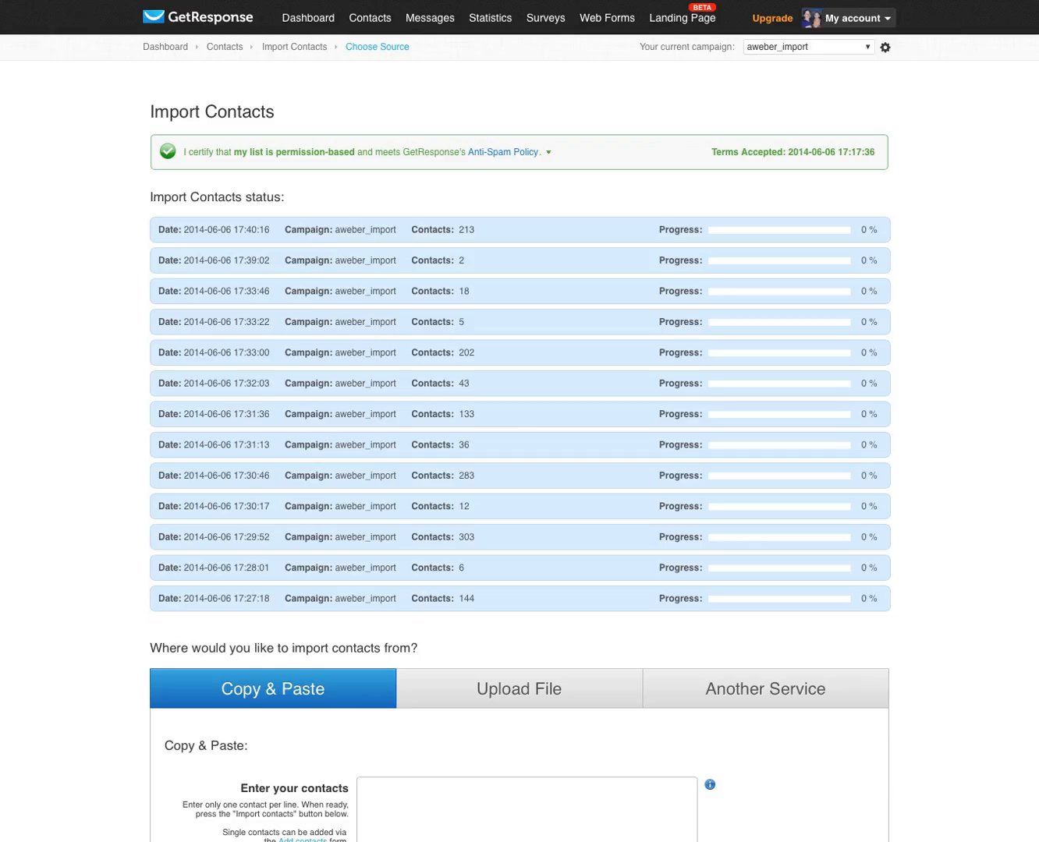
click(513, 682)
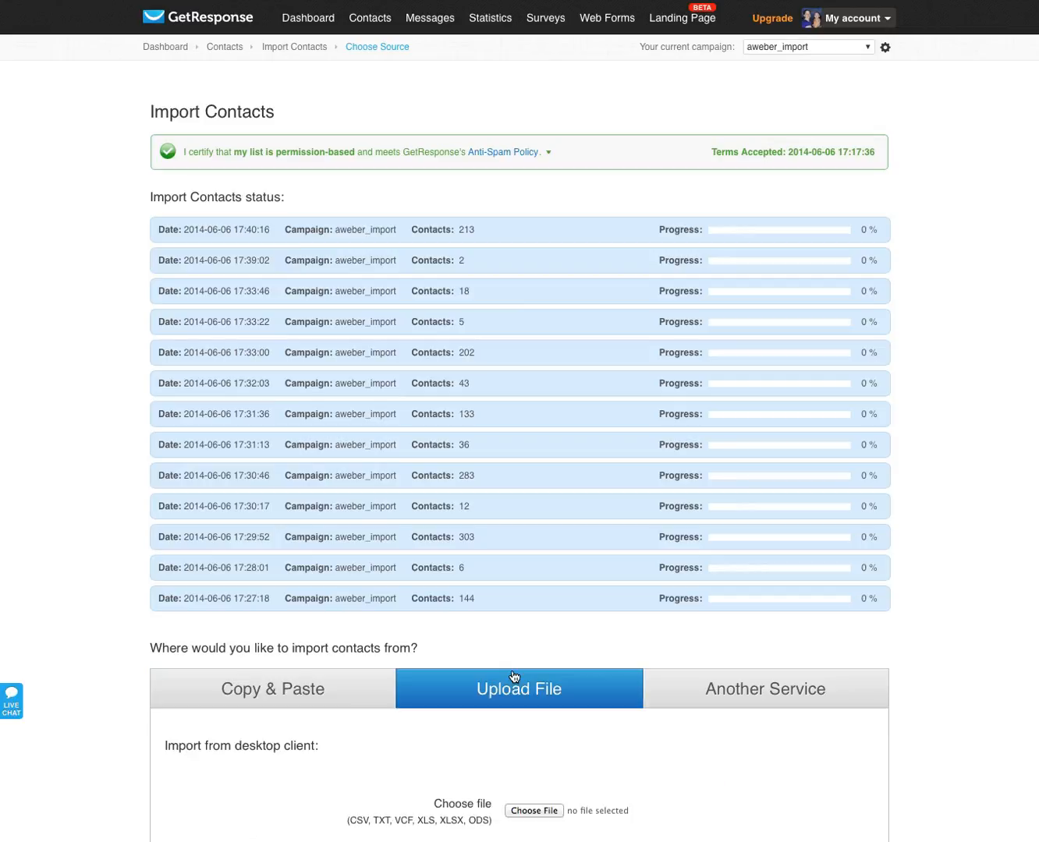
click(533, 810)
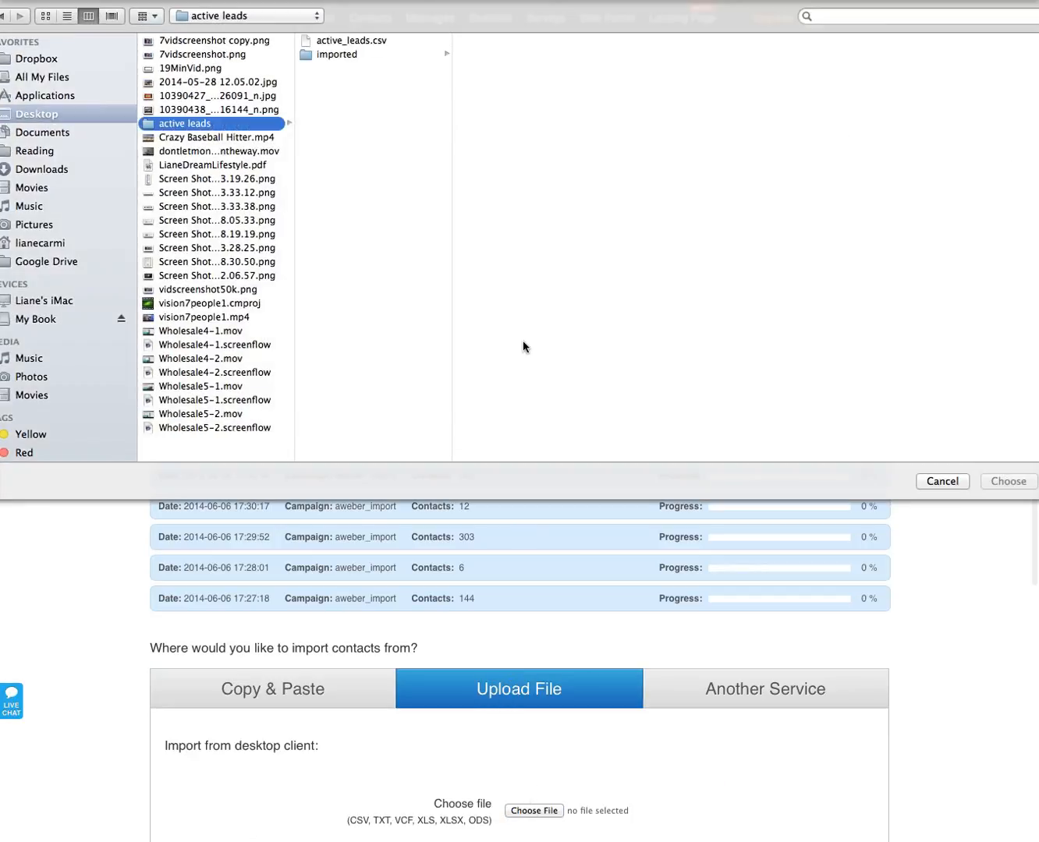
click(348, 41)
click(1008, 481)
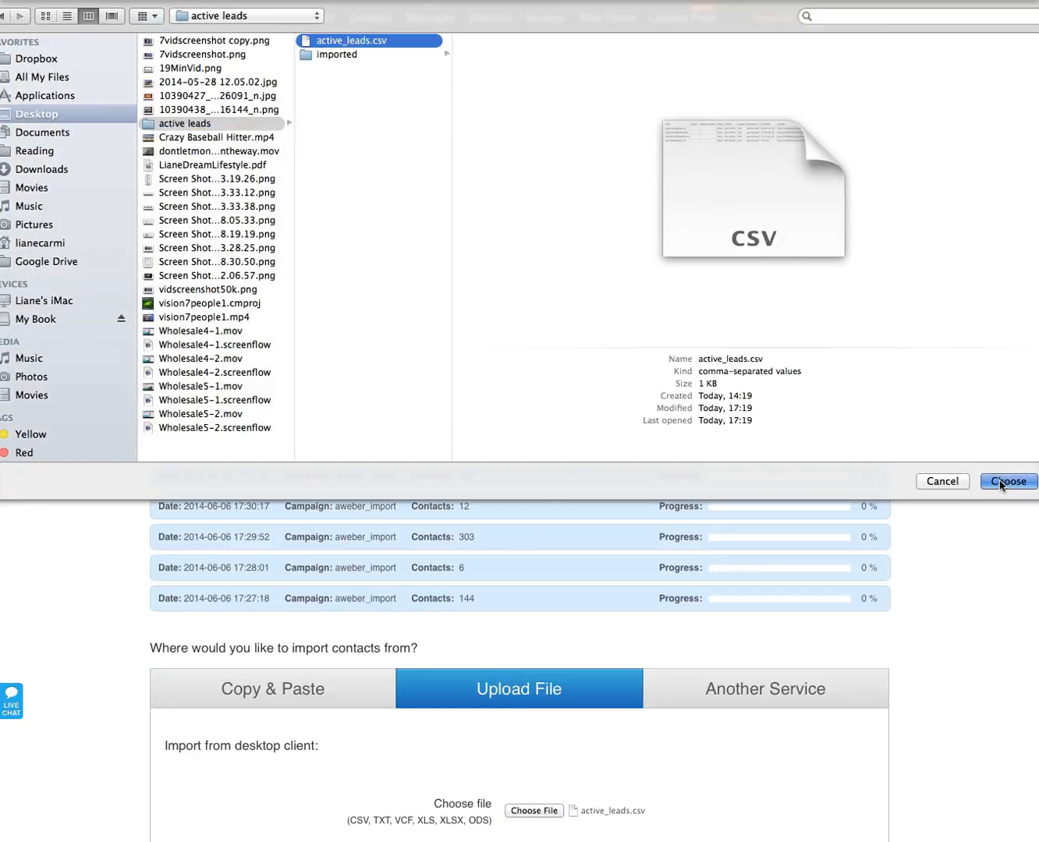
scroll(624, 740, down, 5)
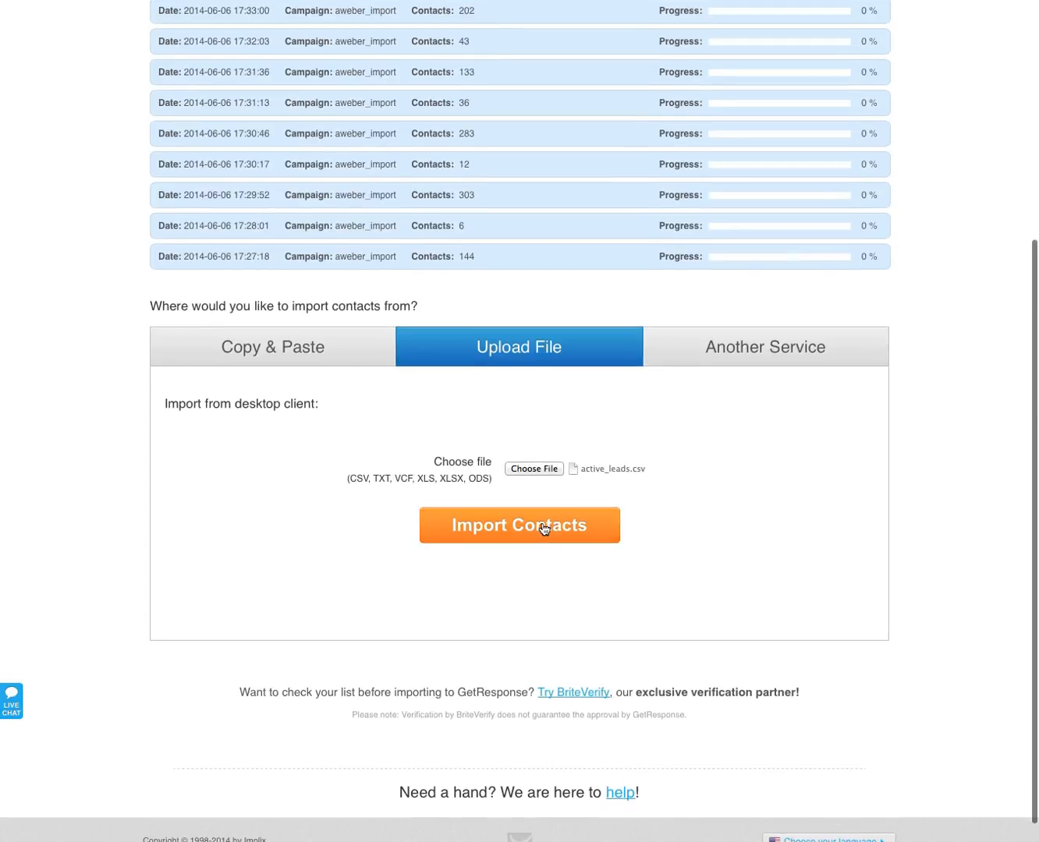
click(544, 528)
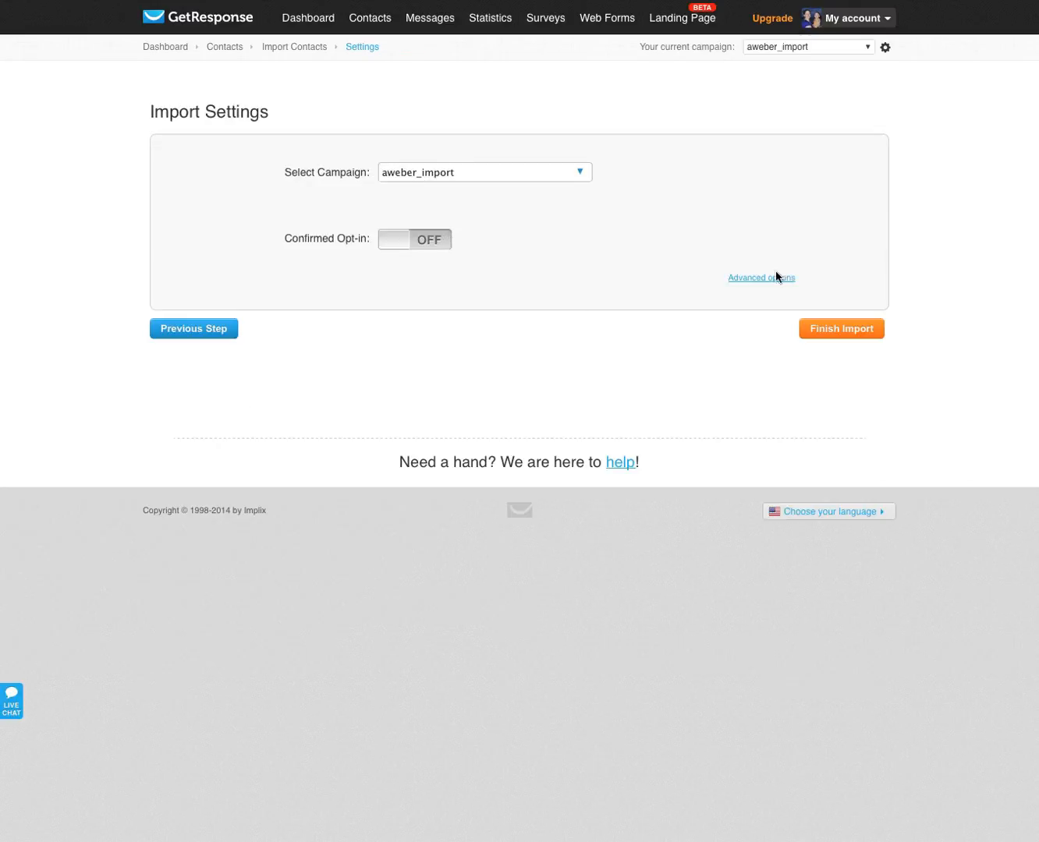
Step: Finish the active_leads.csv import into the aweber_import campaign with the Add new only advanced option
click(776, 277)
click(450, 418)
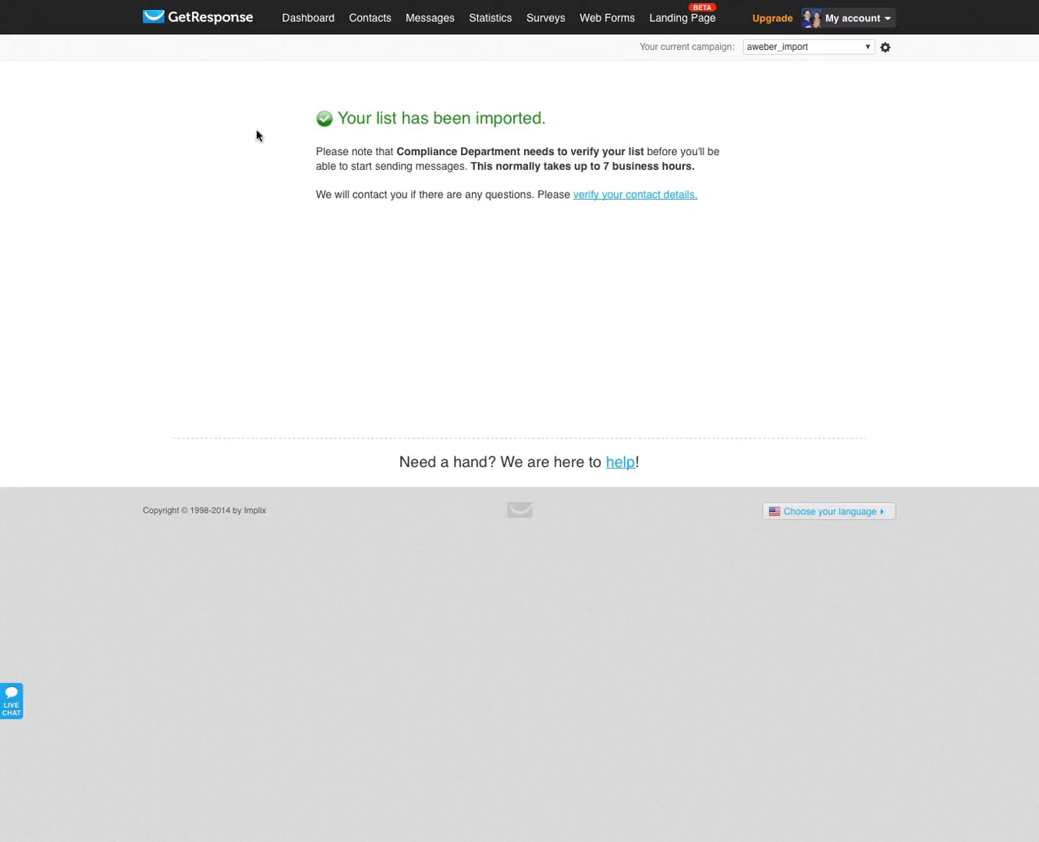
drag(357, 116, 509, 121)
click(577, 126)
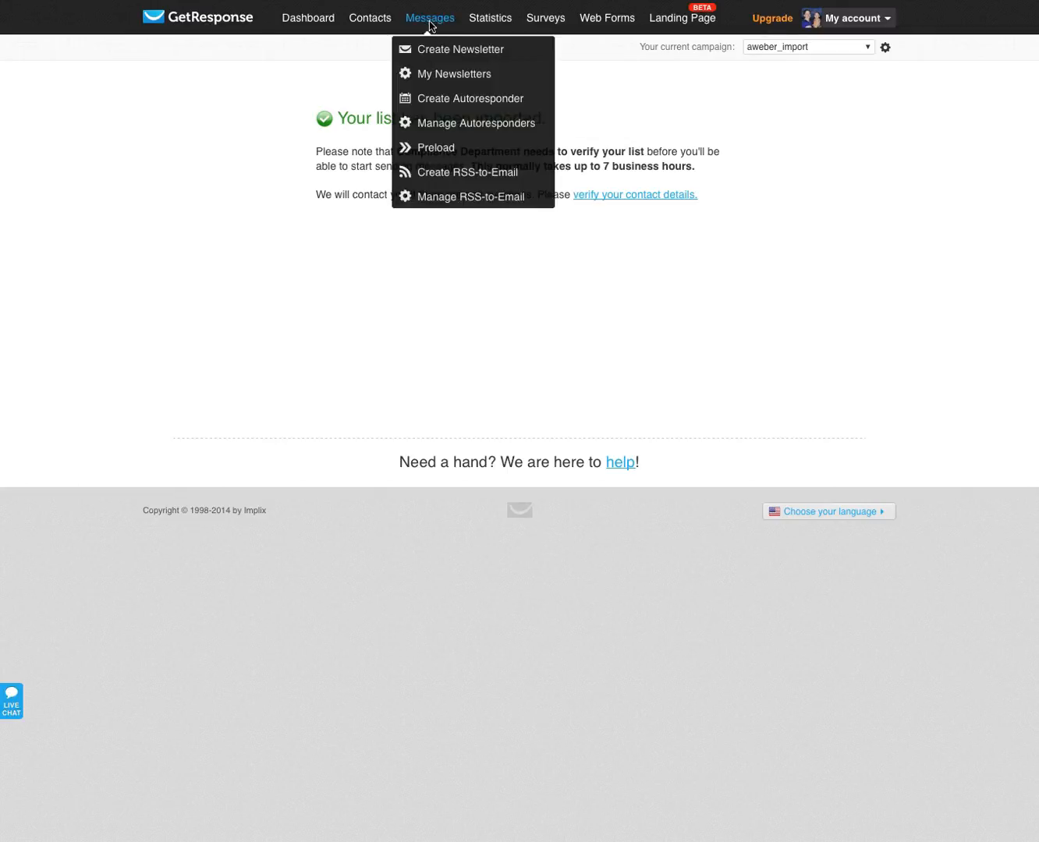
mouse_move(417, 19)
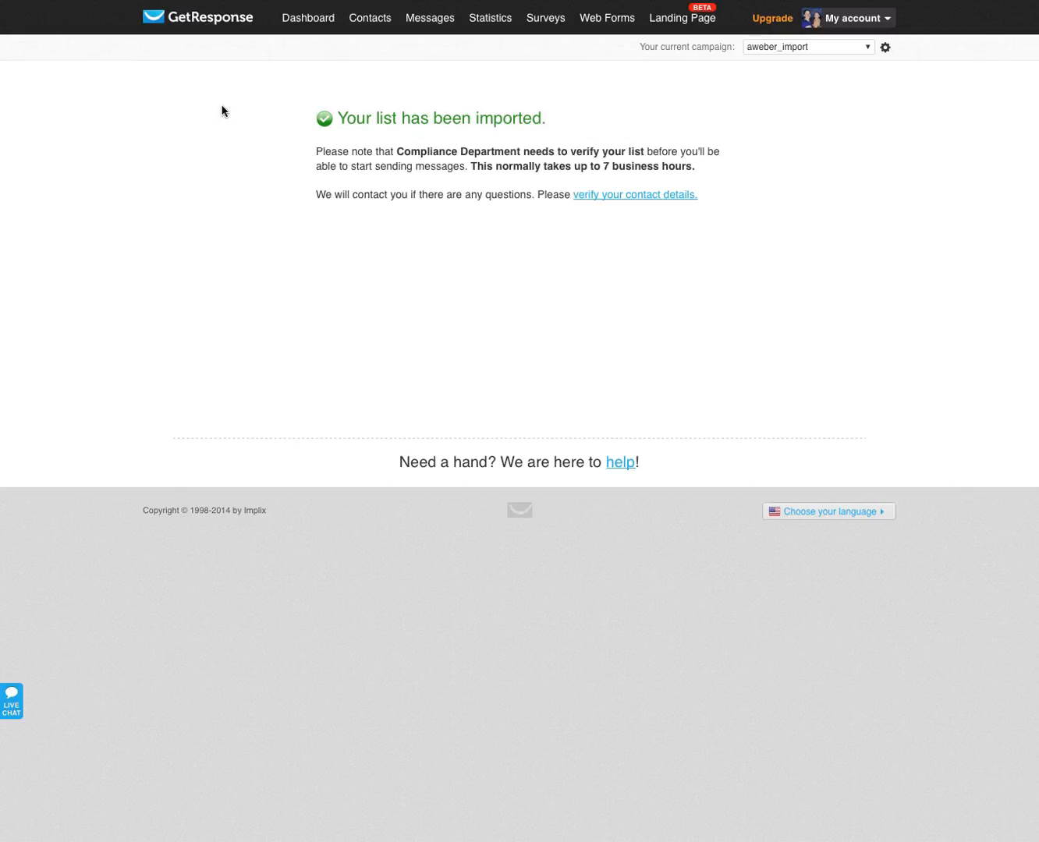